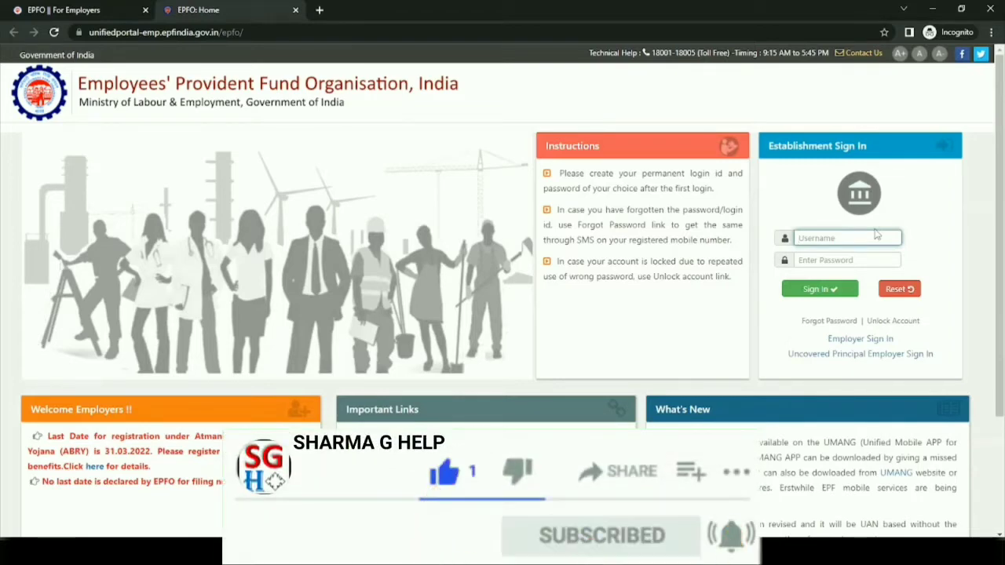
# - Sign in to the establishment account with its username and password, and dismiss the notice to employers
pyautogui.write('GJA')
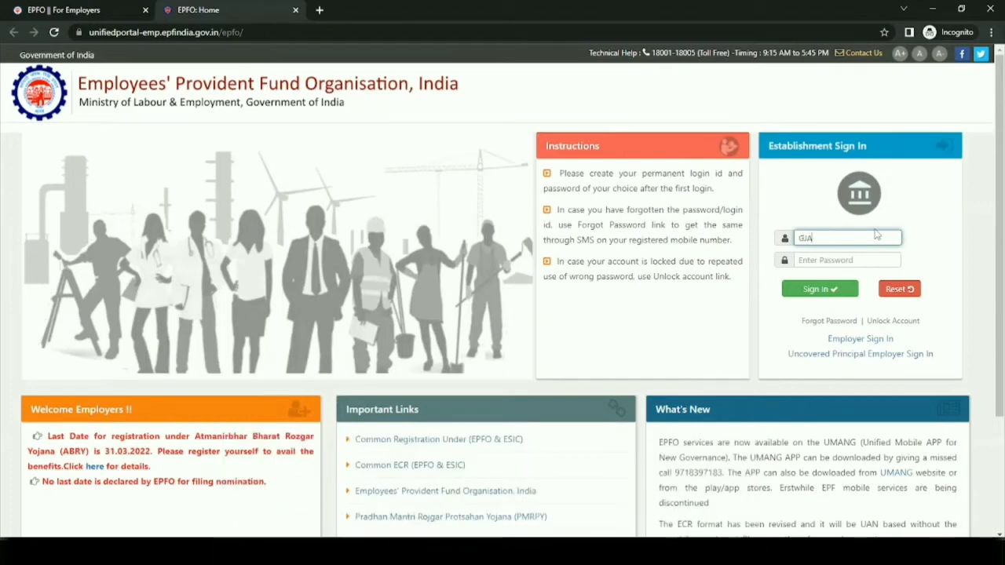
pyautogui.write('HD')
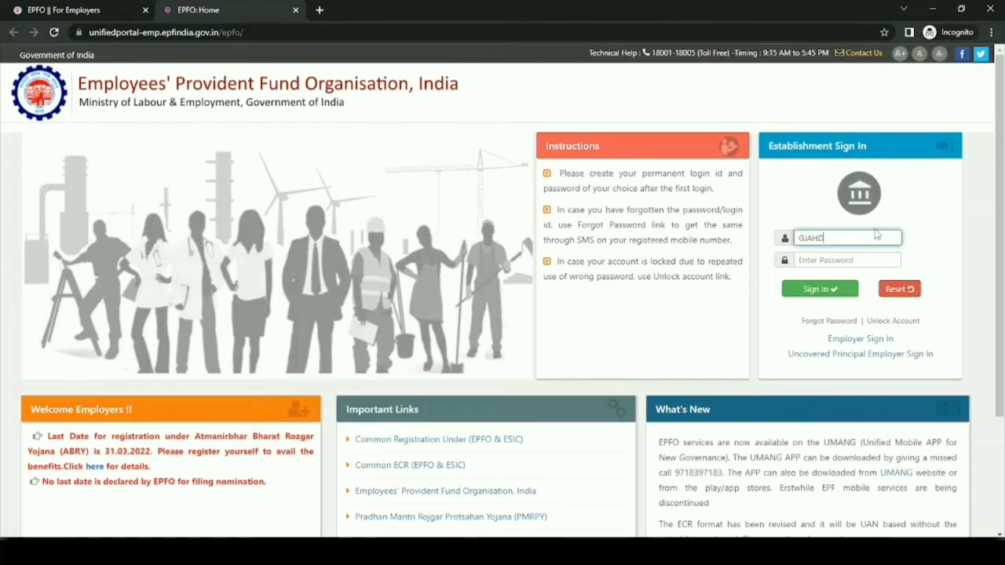
pyautogui.write('00')
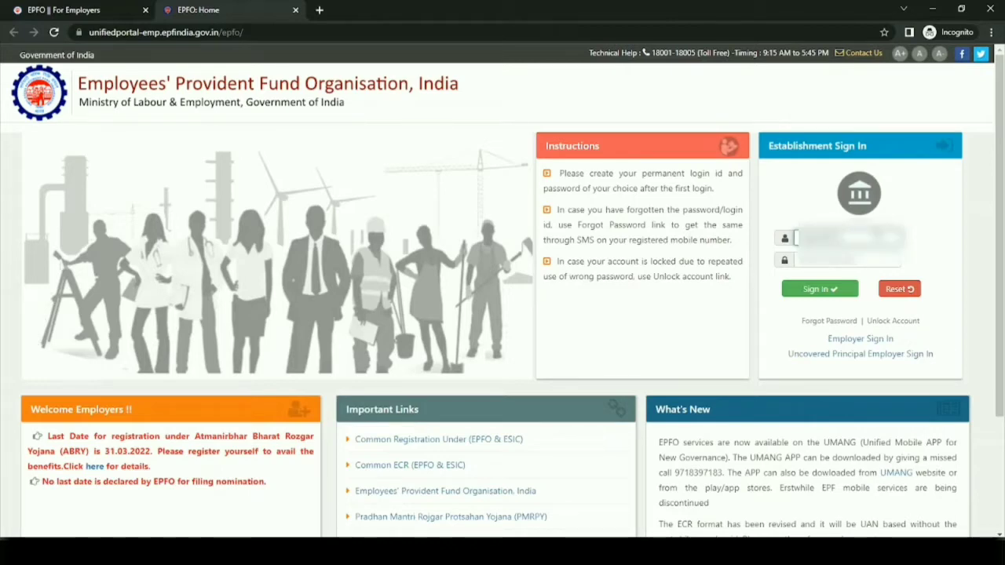
pyautogui.write('00000')
pyautogui.press('Tab')
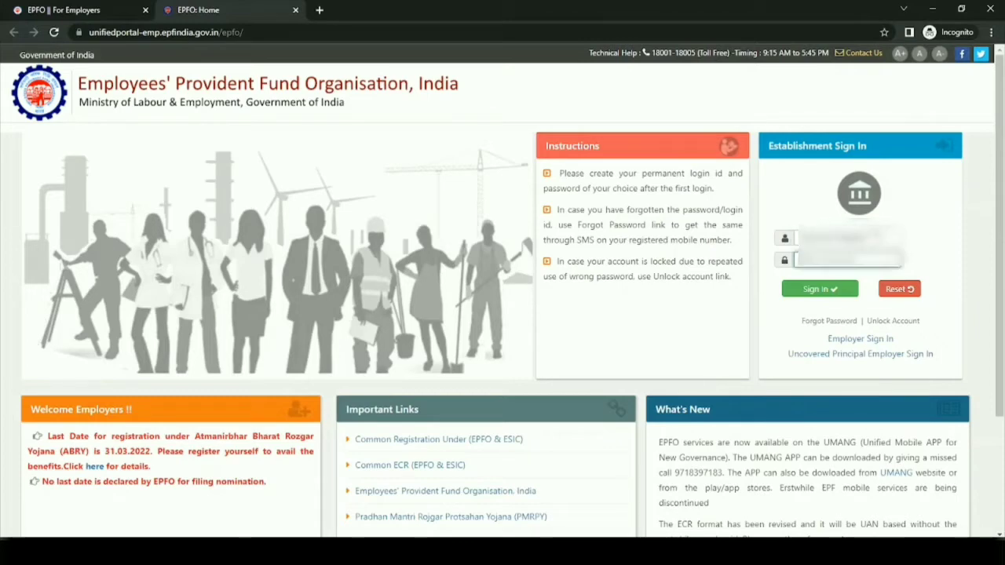
pyautogui.write('**')
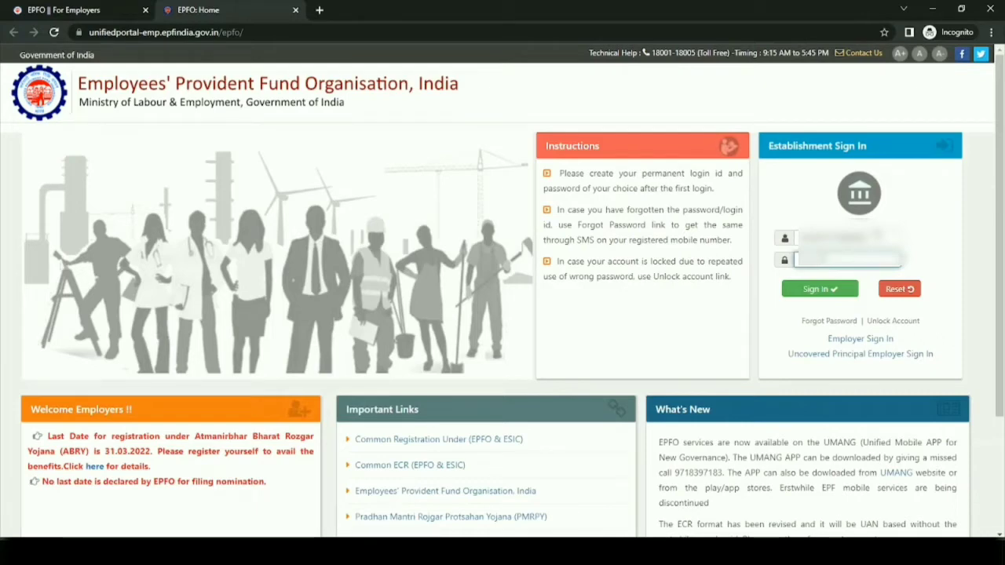
pyautogui.write('**')
pyautogui.click(821, 290)
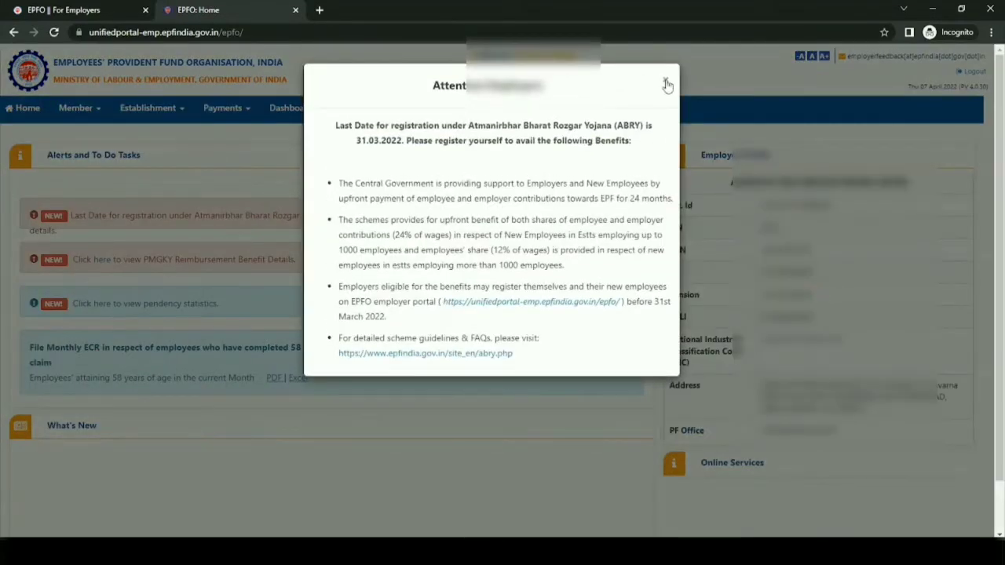
pyautogui.click(665, 84)
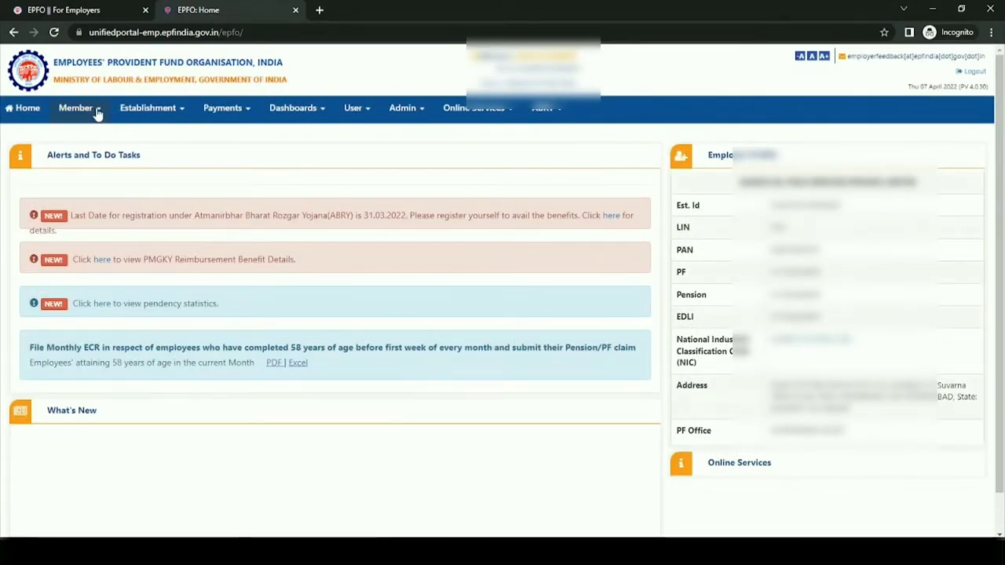
# - Open the individual member registration form with Previous Employment/UAN set to No
pyautogui.click(95, 113)
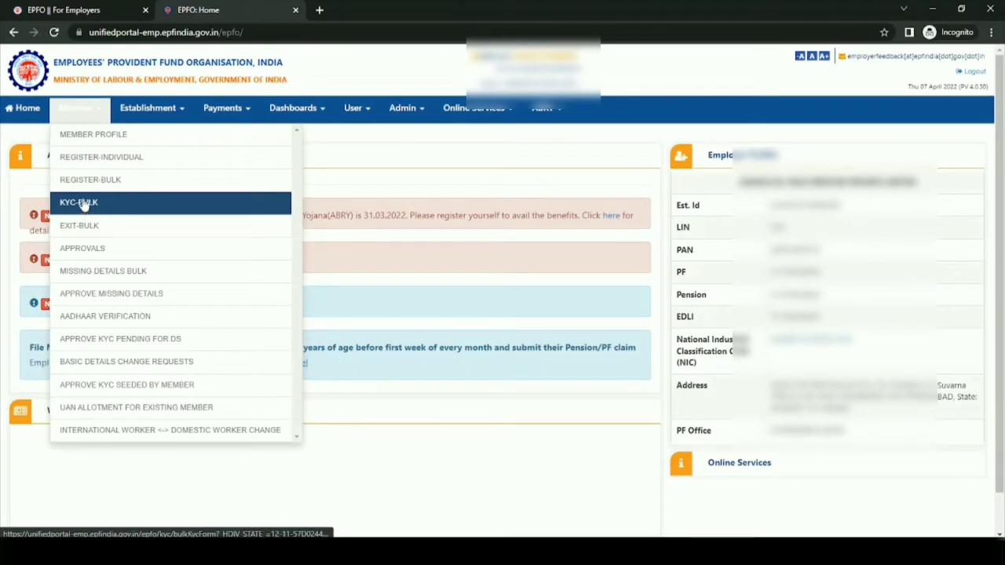
pyautogui.click(112, 160)
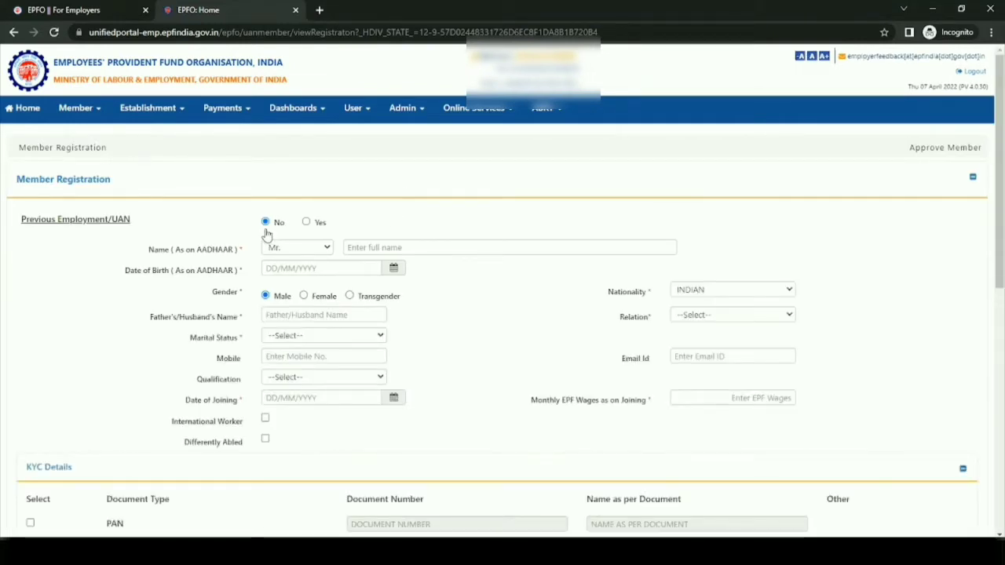
pyautogui.click(306, 223)
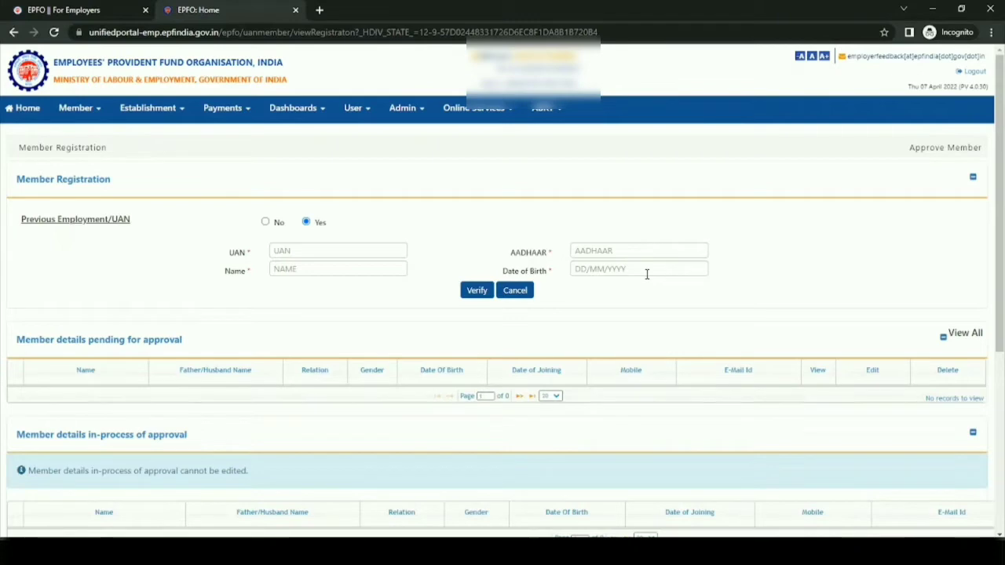
pyautogui.click(266, 222)
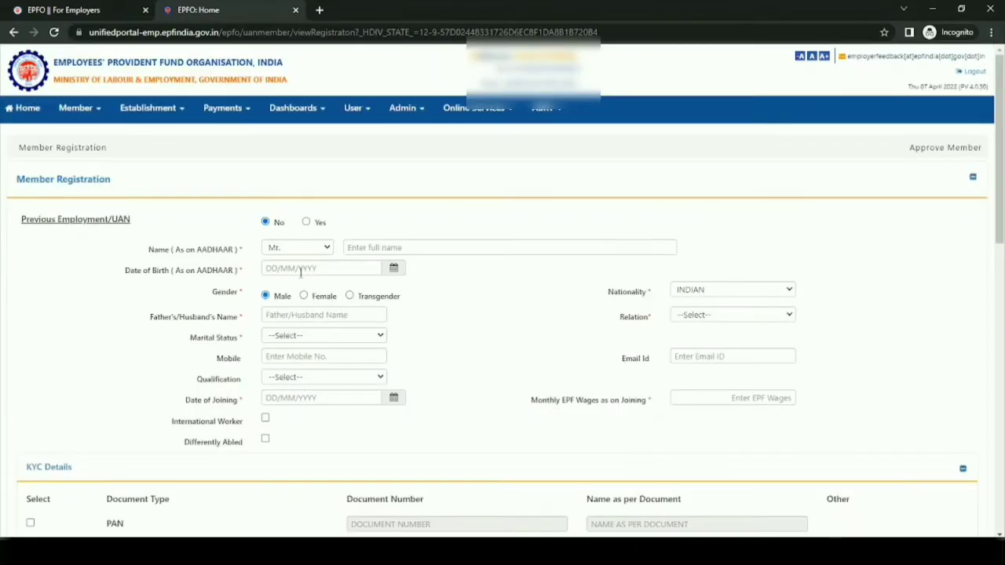
# - Enter the member's full name and date of birth as on Aadhaar in the registration form
pyautogui.click(365, 247)
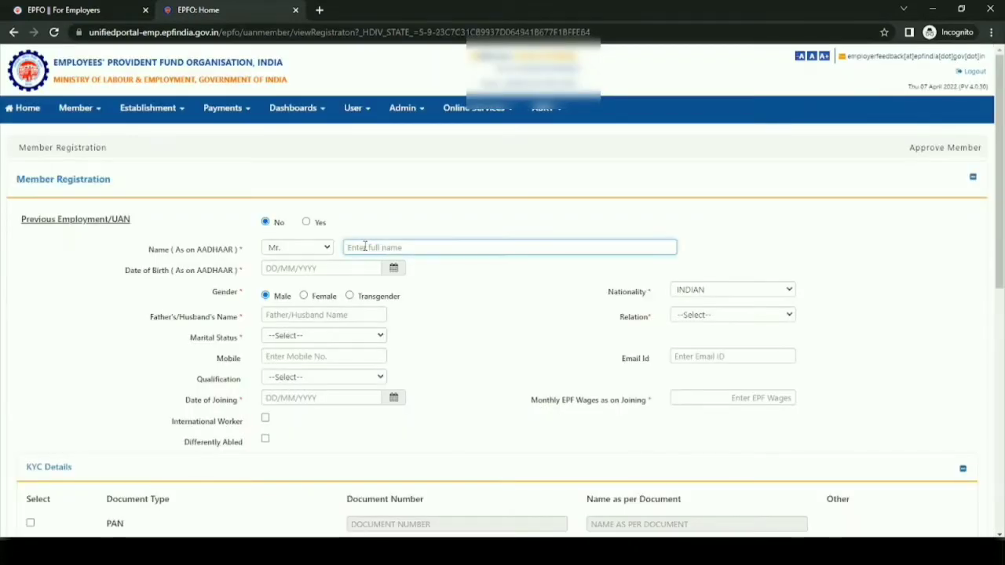
pyautogui.write('Deepak')
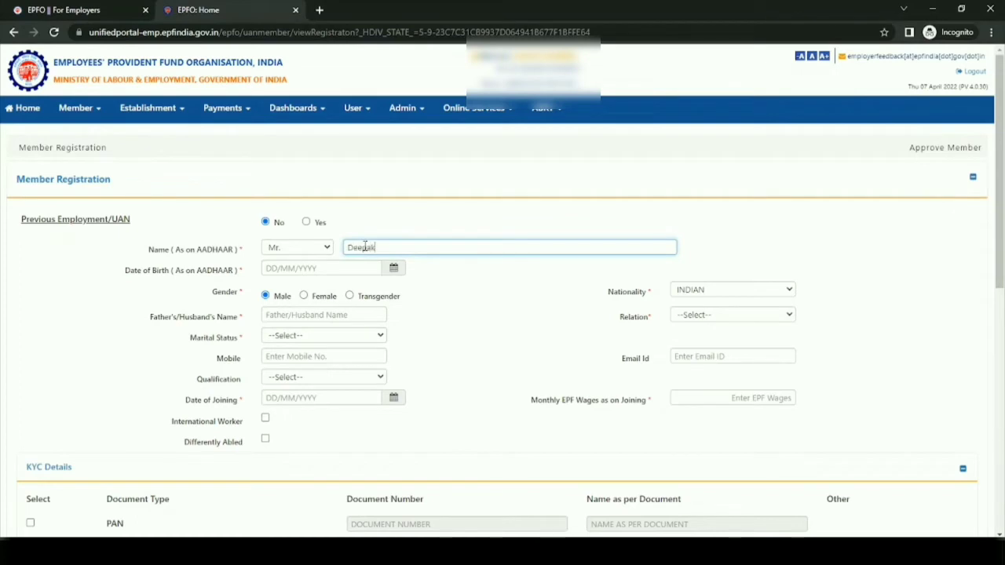
pyautogui.press('Tab')
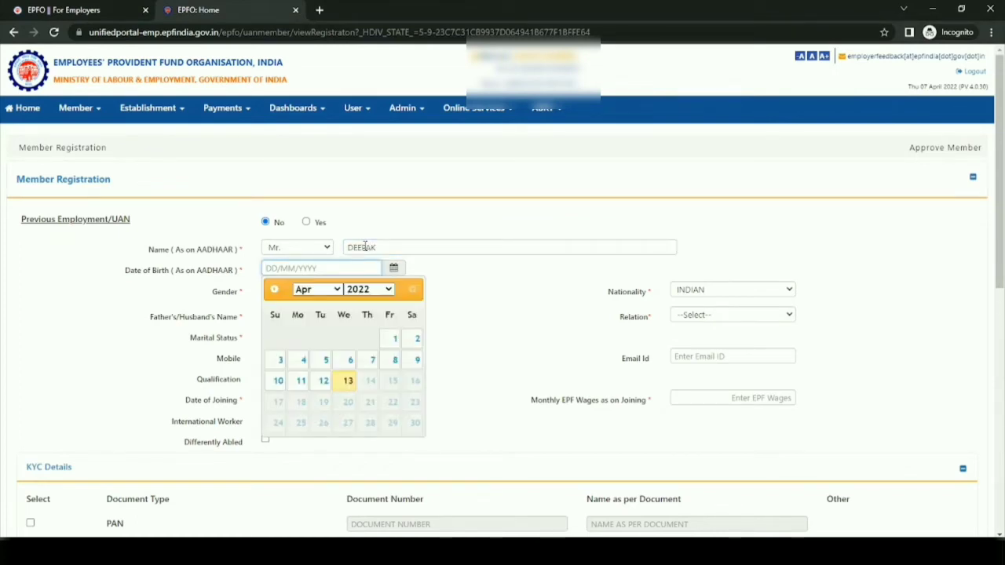
pyautogui.write('01')
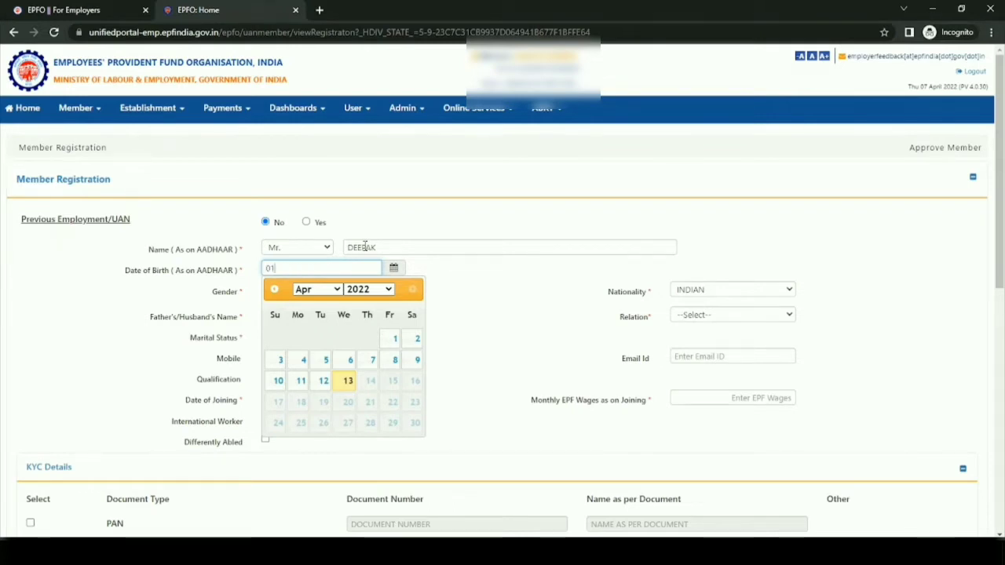
pyautogui.write('1/01')
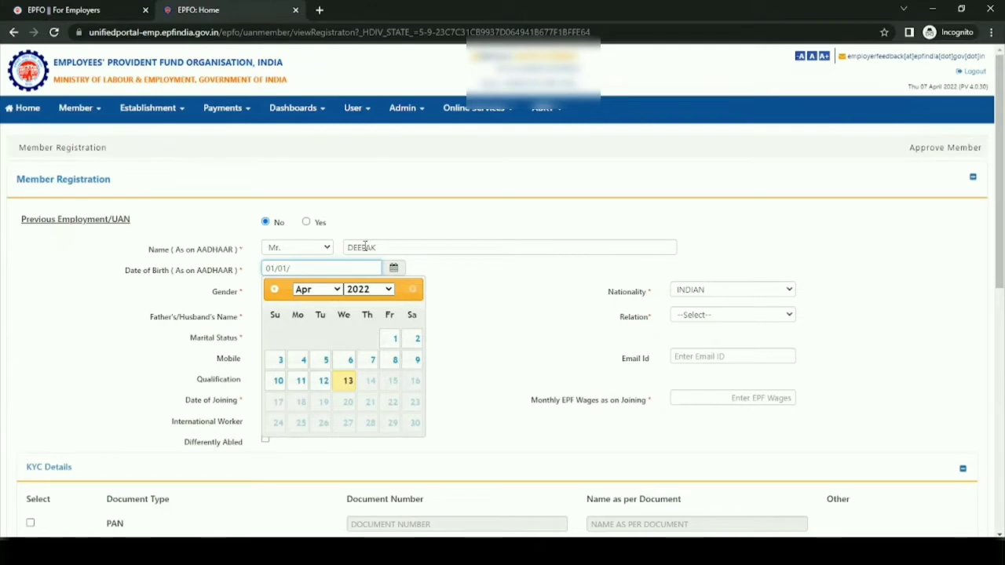
pyautogui.write('/1991')
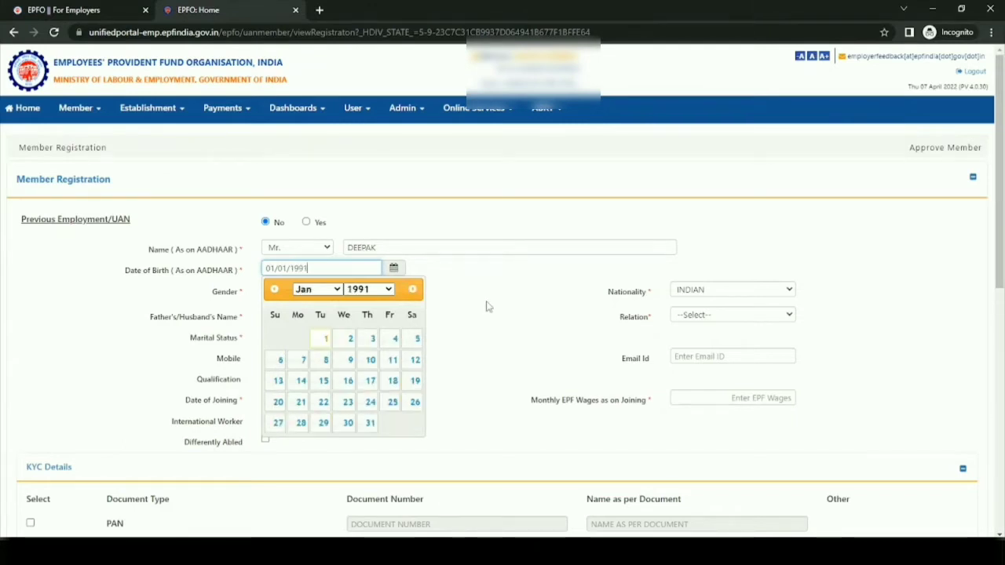
pyautogui.click(486, 305)
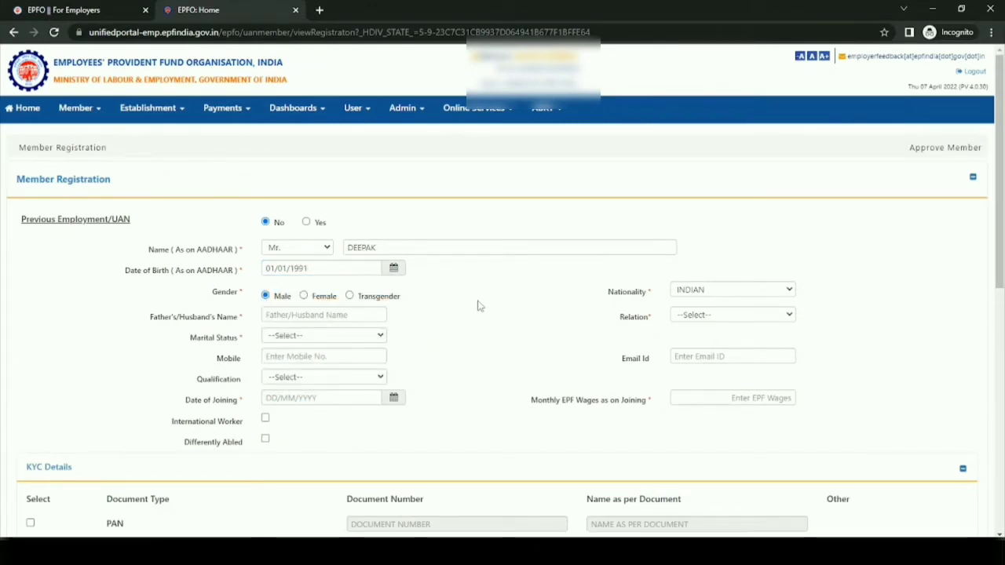
# - Enter the name of the member's father with the relation Father, and set the marital status to MARRIED
pyautogui.click(319, 313)
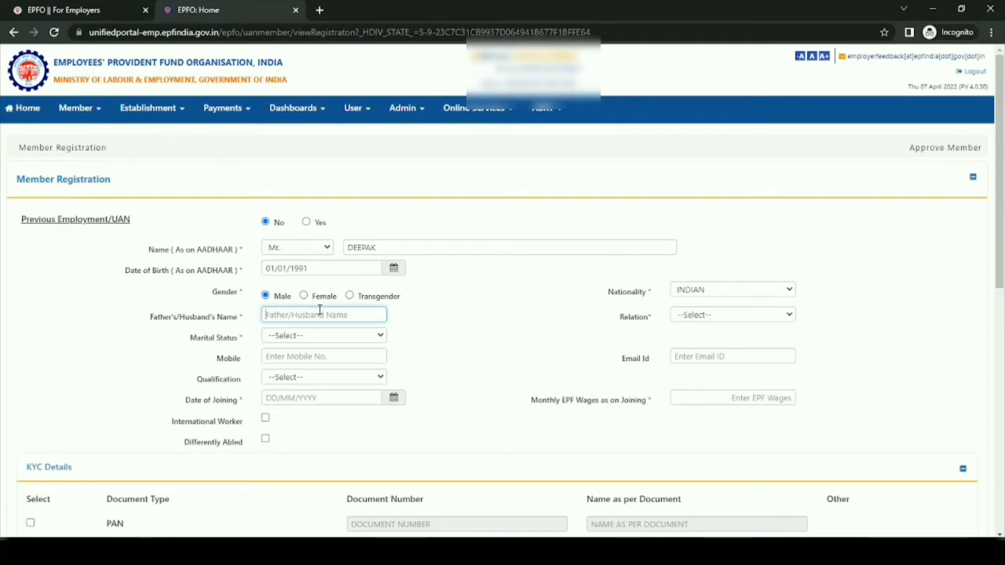
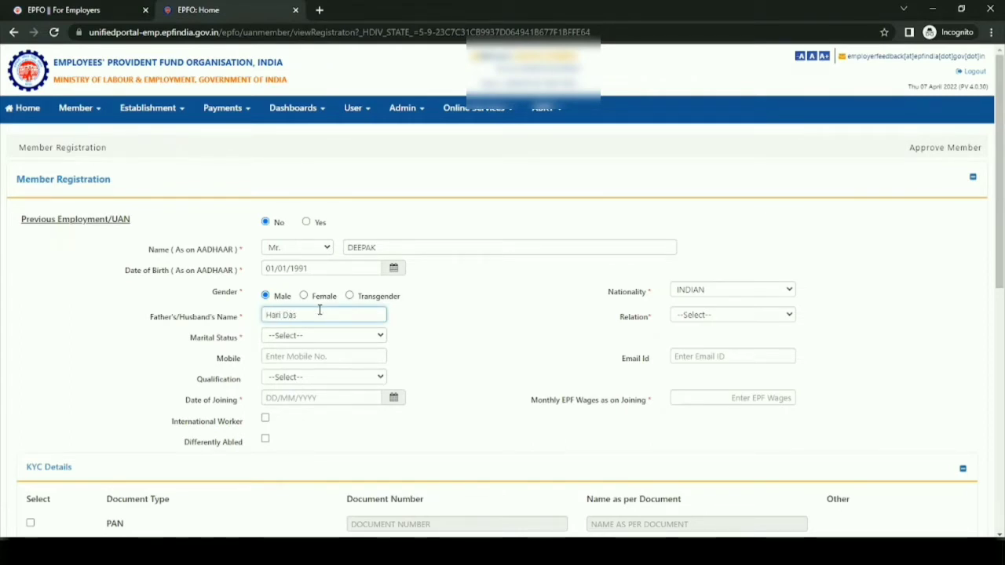
pyautogui.click(480, 341)
pyautogui.click(750, 324)
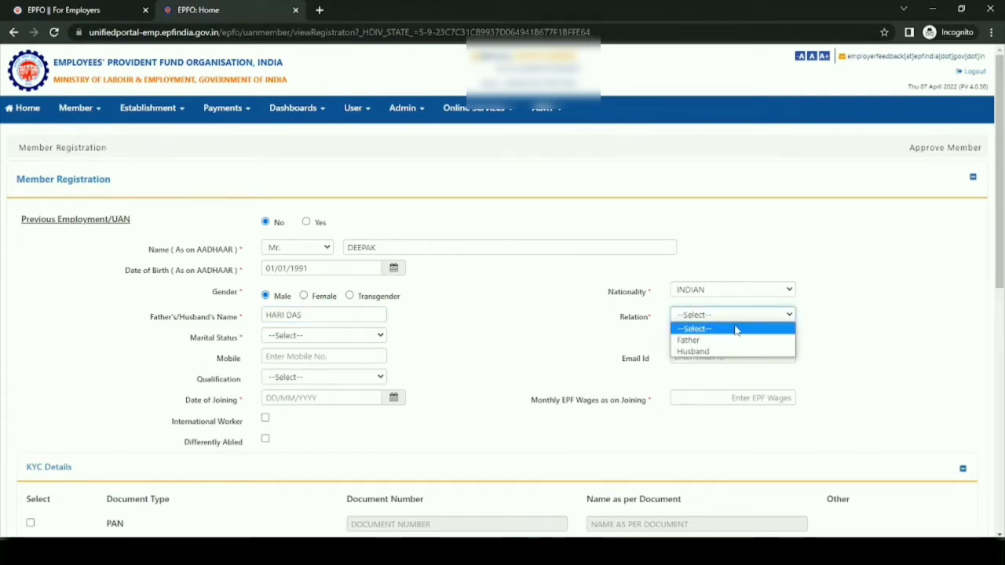
pyautogui.click(709, 342)
pyautogui.click(367, 338)
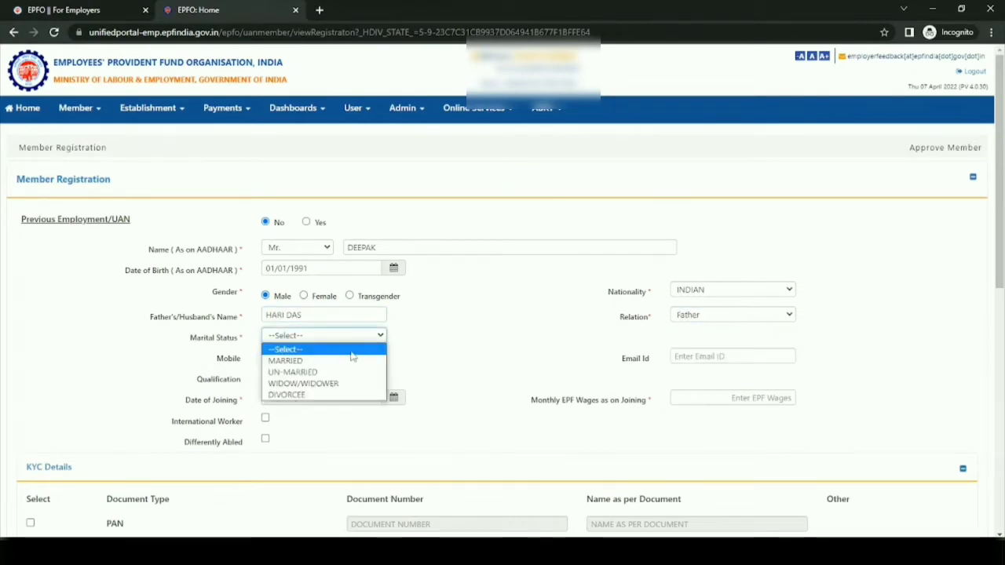
pyautogui.click(310, 361)
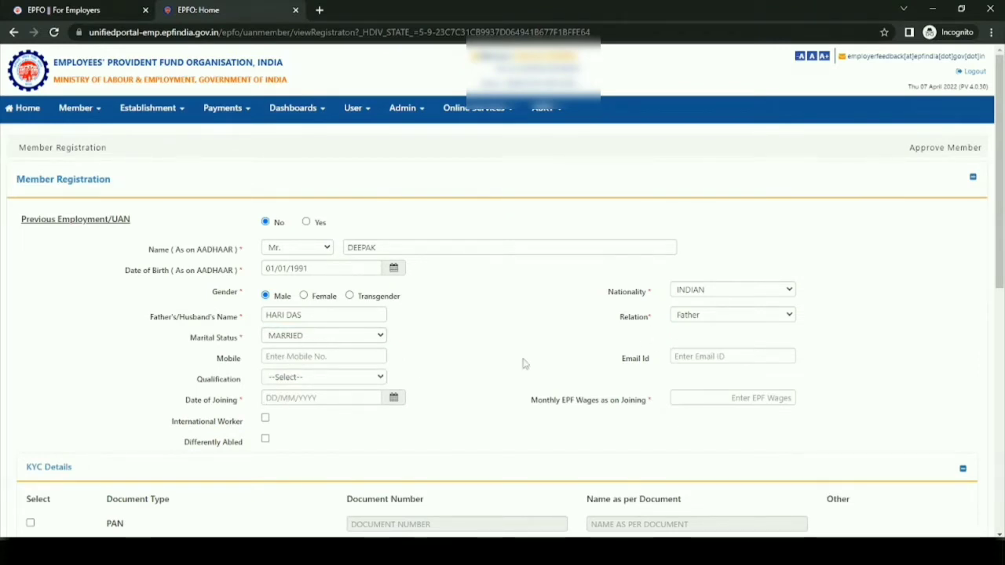
# - Set the date of joining to 01/03/2022 and the monthly EPF wages as on joining to 15000
pyautogui.click(302, 398)
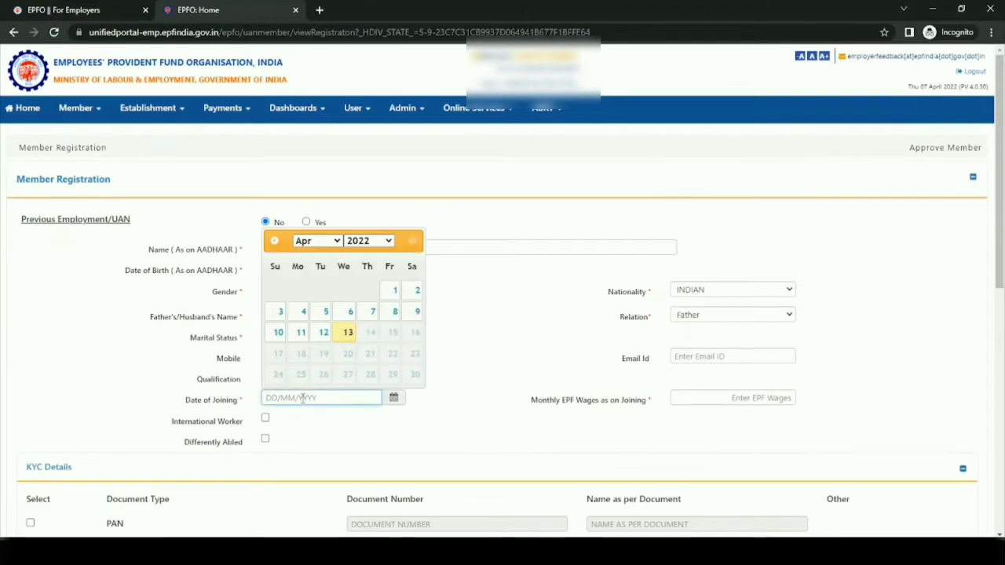
pyautogui.write('01/03/2022')
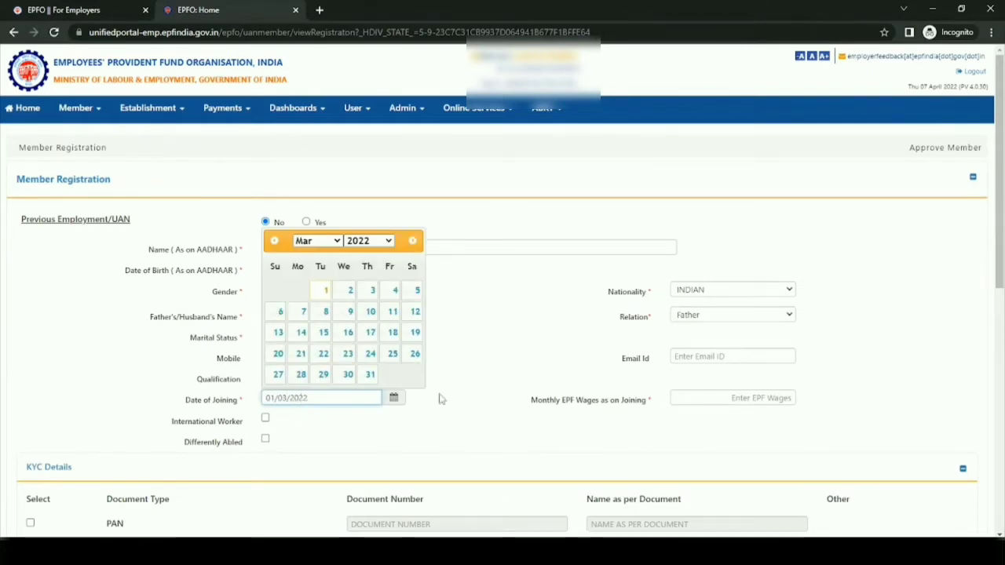
pyautogui.click(492, 398)
pyautogui.click(743, 399)
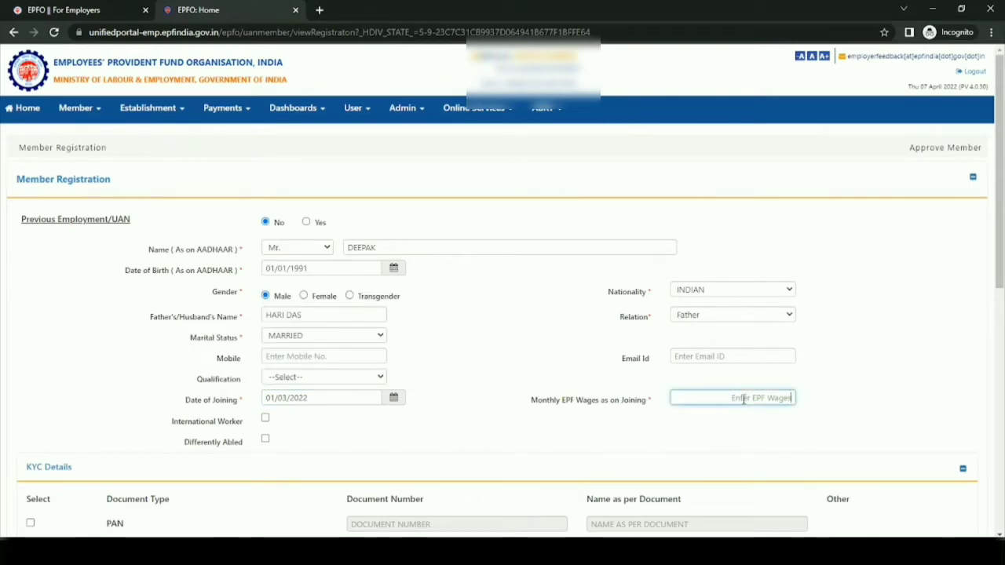
pyautogui.write('15000')
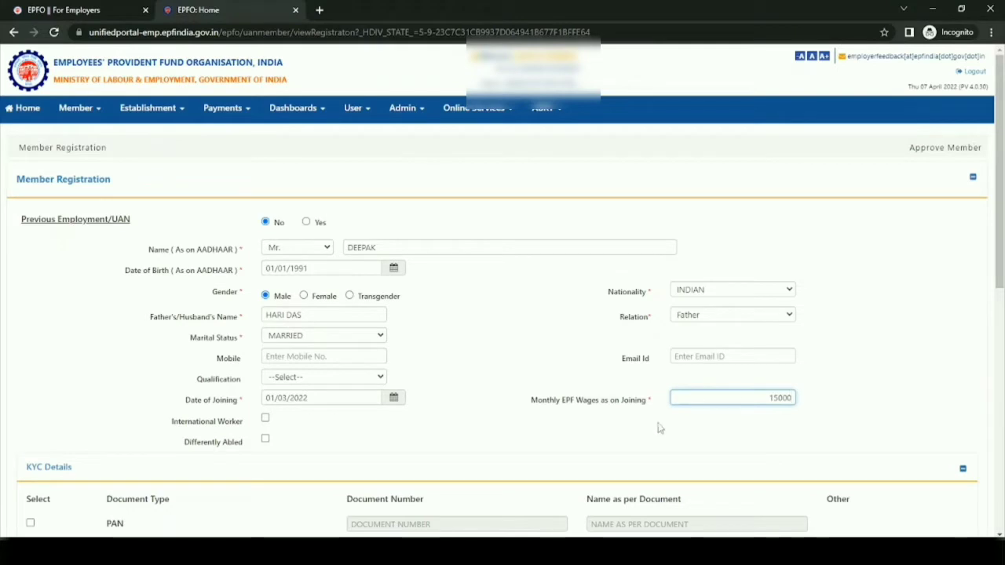
pyautogui.click(657, 431)
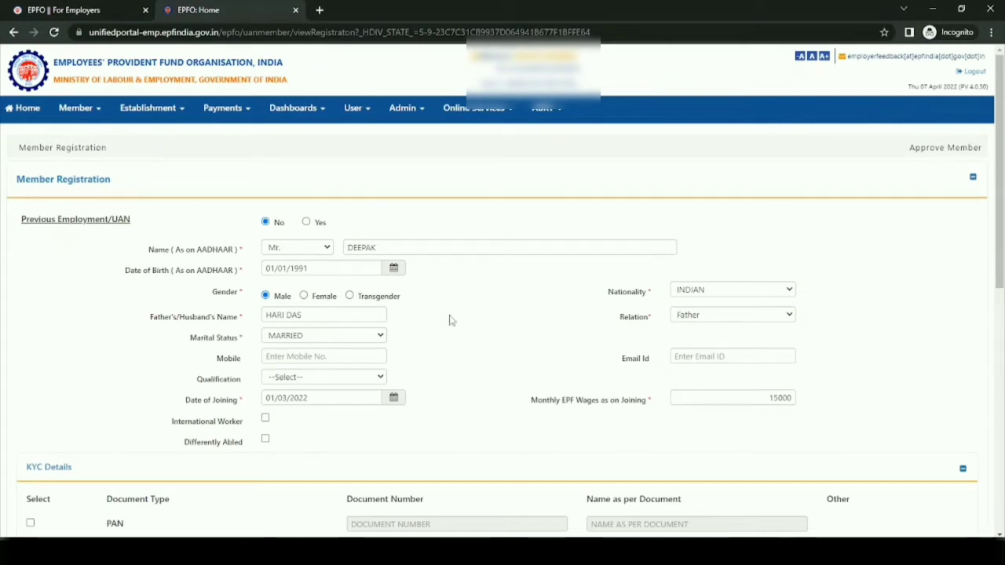
# - Select AADHAAR as the KYC document and enter the member's Aadhaar number as its document number
pyautogui.scroll(-2, 558, 359)
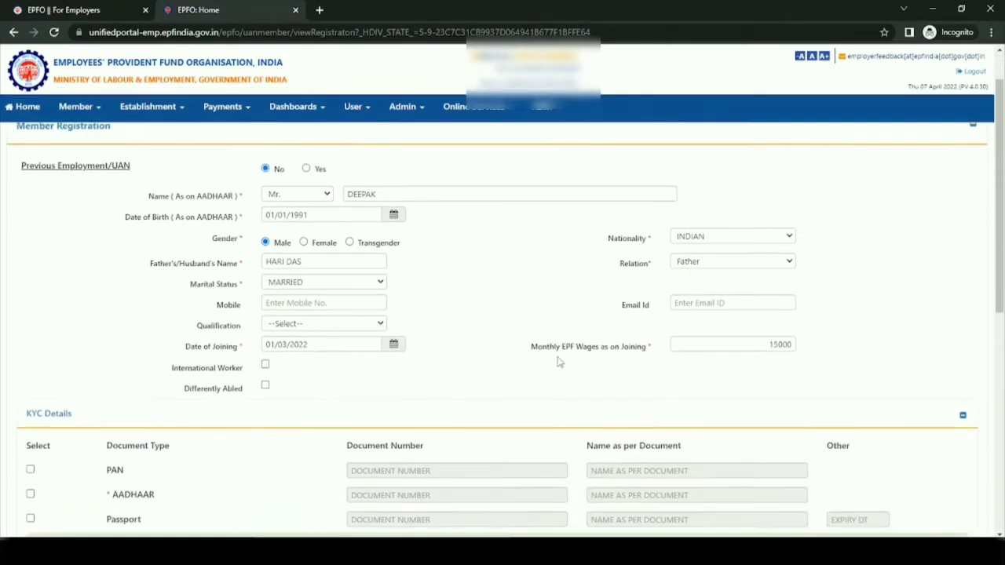
pyautogui.scroll(-1, 442, 332)
pyautogui.scroll(1, 413, 346)
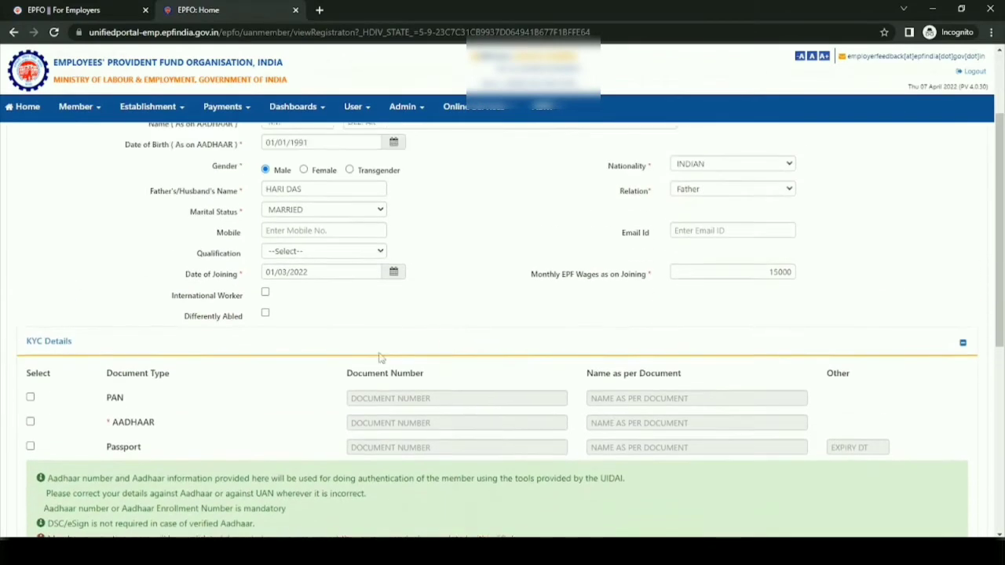
pyautogui.click(30, 423)
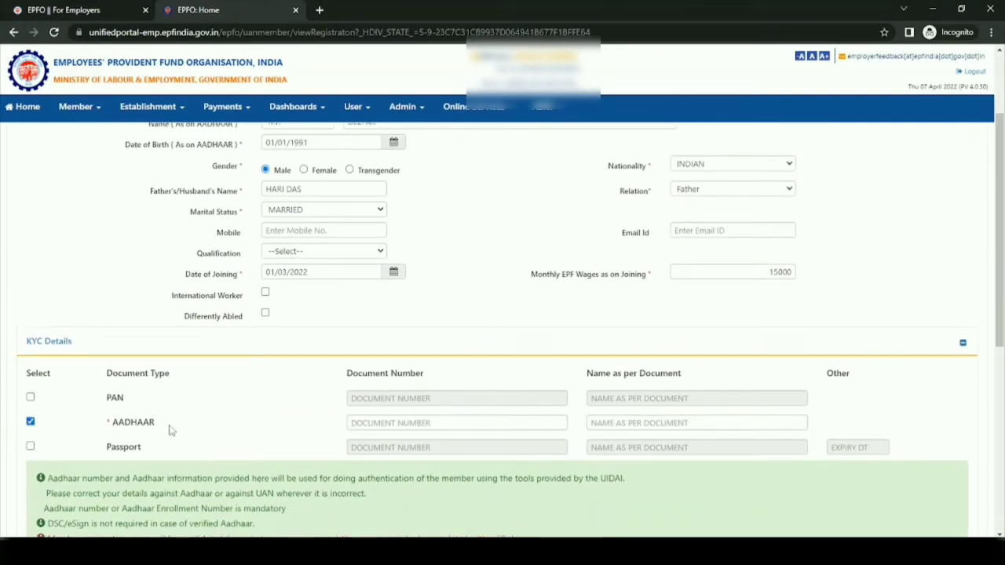
pyautogui.click(359, 424)
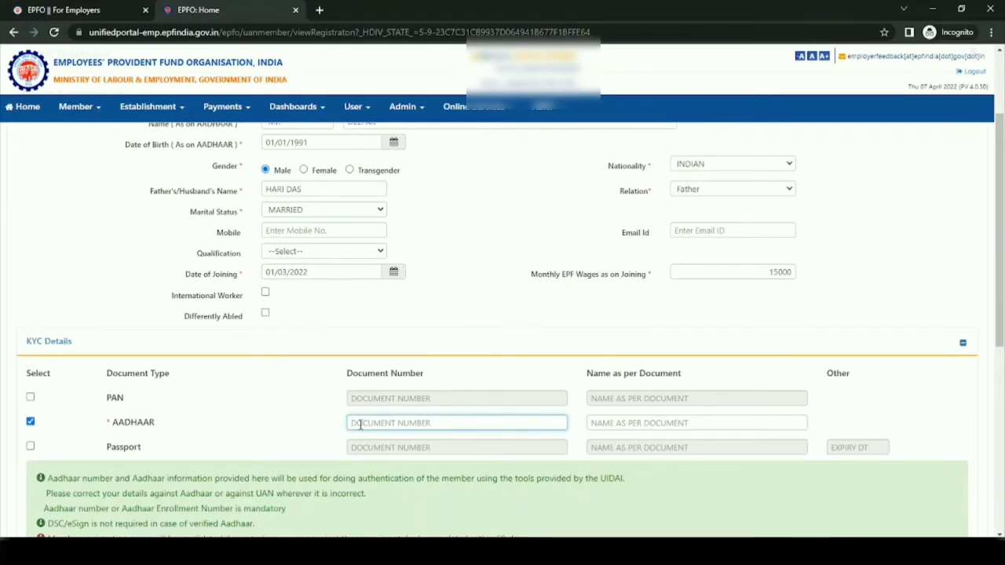
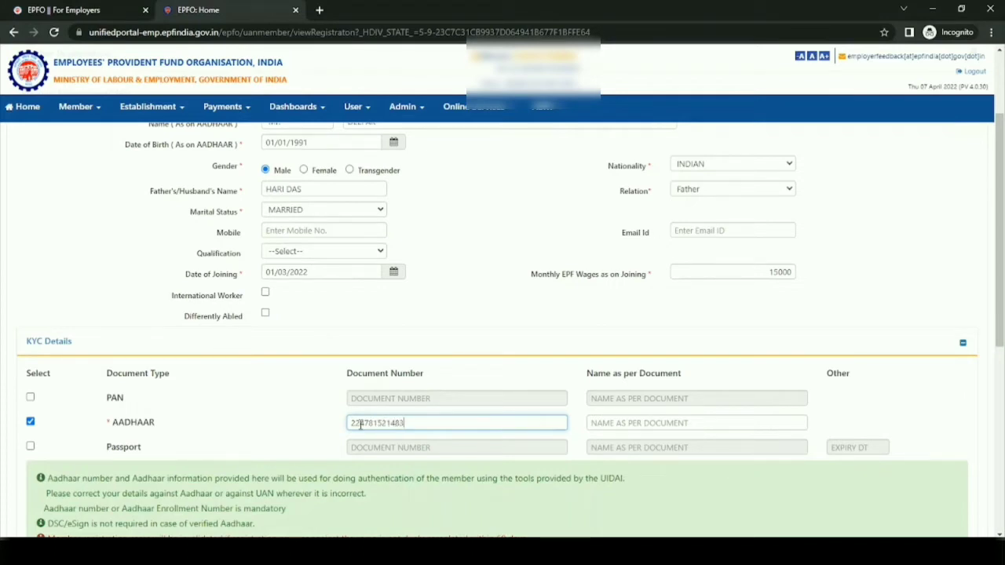
# - Copy the member's full name from the registration form into the name as per document for AADHAAR
pyautogui.click(613, 424)
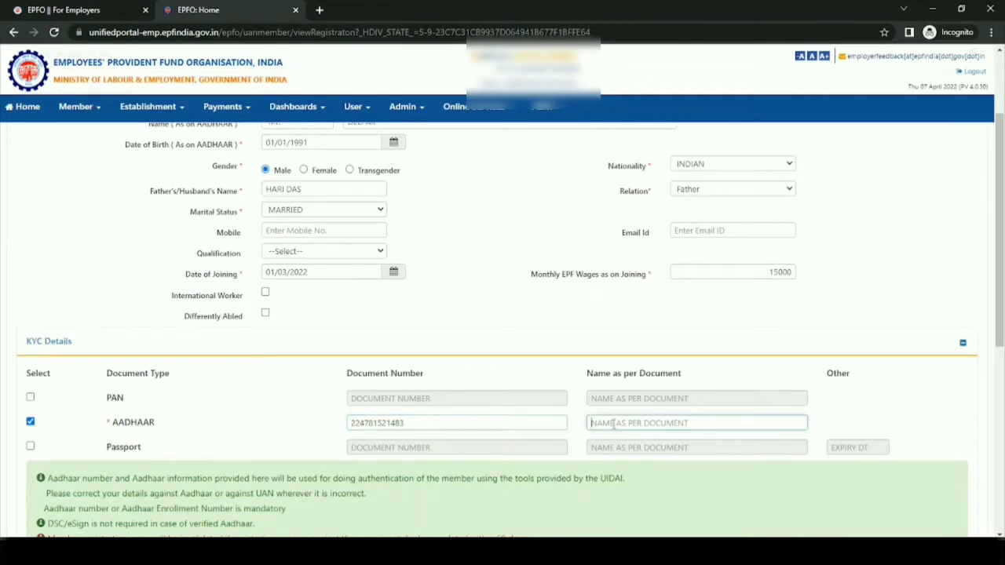
pyautogui.scroll(3, 549, 353)
pyautogui.moveTo(388, 250); pyautogui.dragTo(336, 253)
pyautogui.hotkey('ctrl', 'c')
pyautogui.scroll(-4, 549, 357)
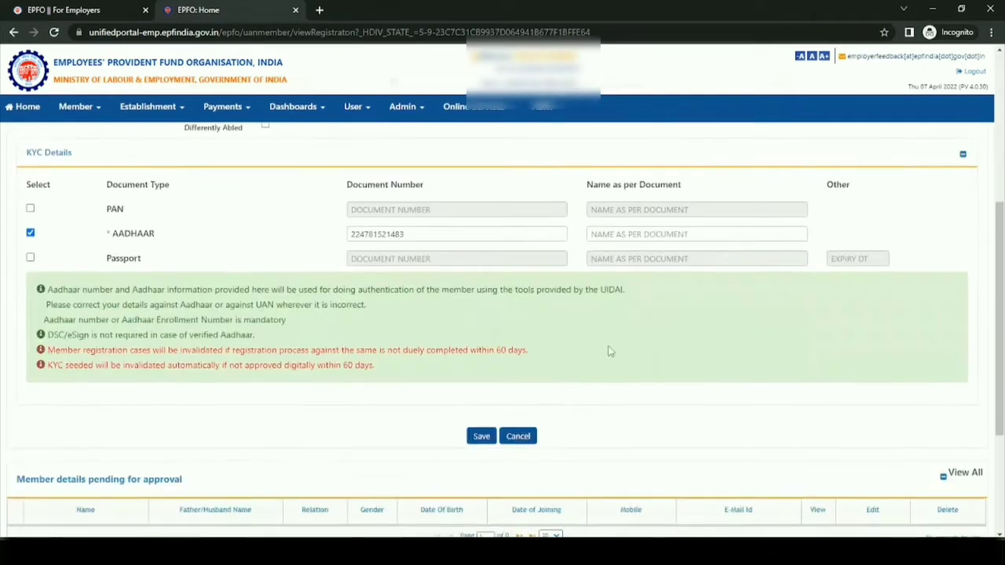
pyautogui.click(616, 234)
pyautogui.hotkey('ctrl', 'v')
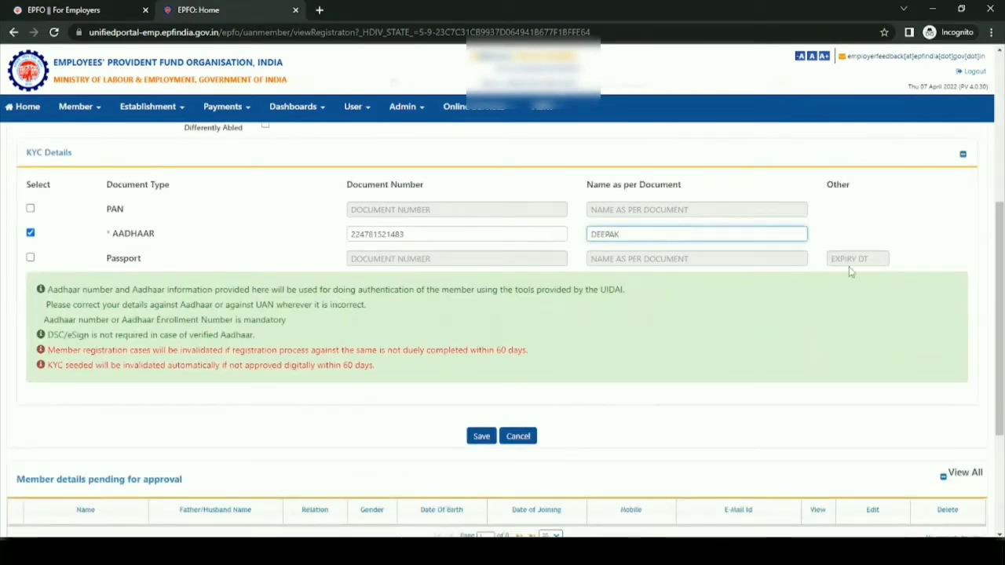
pyautogui.click(838, 231)
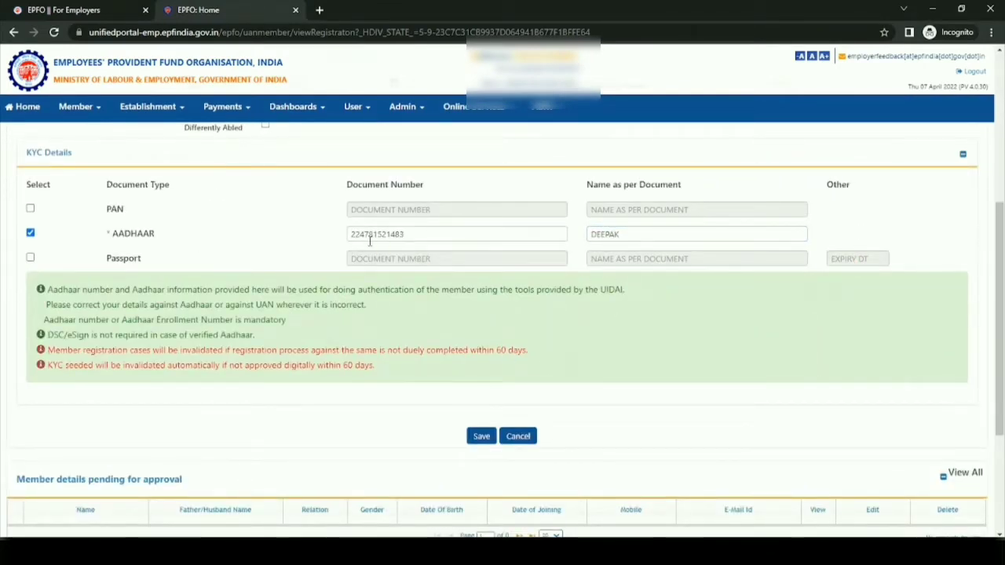
# - Check the completed registration form, save the member record and confirm the save
pyautogui.scroll(2, 392, 251)
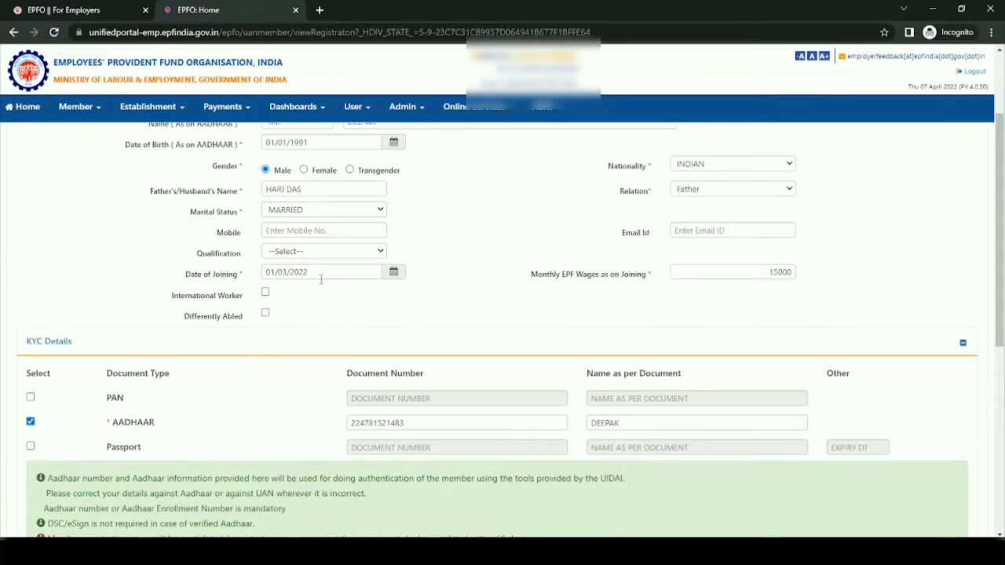
pyautogui.scroll(2, 322, 278)
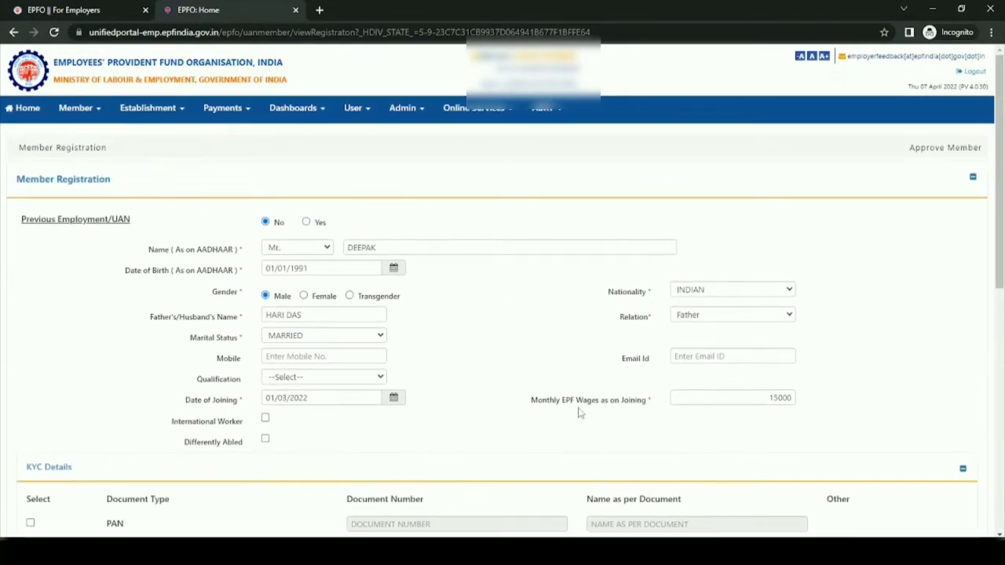
pyautogui.scroll(-3, 578, 412)
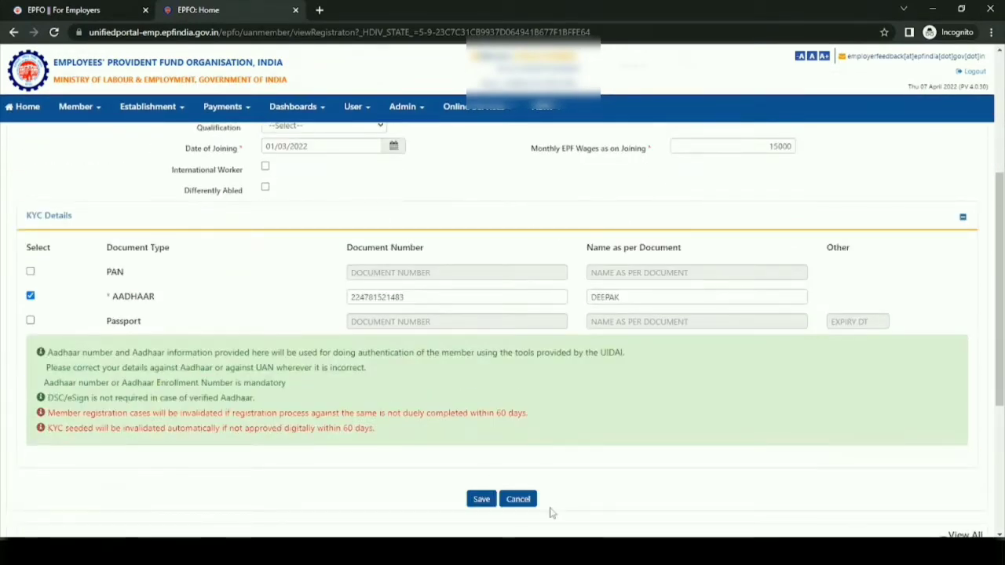
pyautogui.click(479, 501)
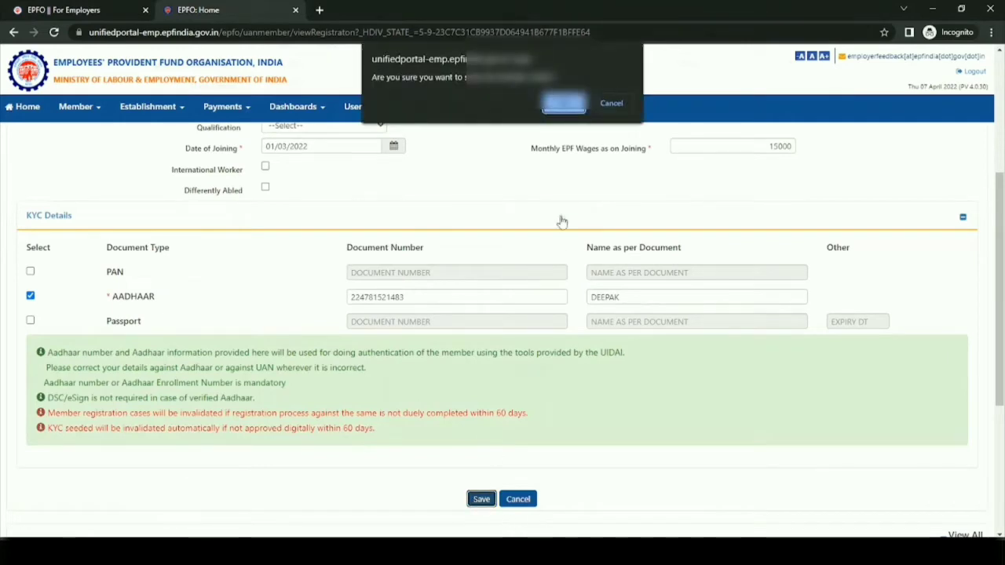
pyautogui.click(567, 108)
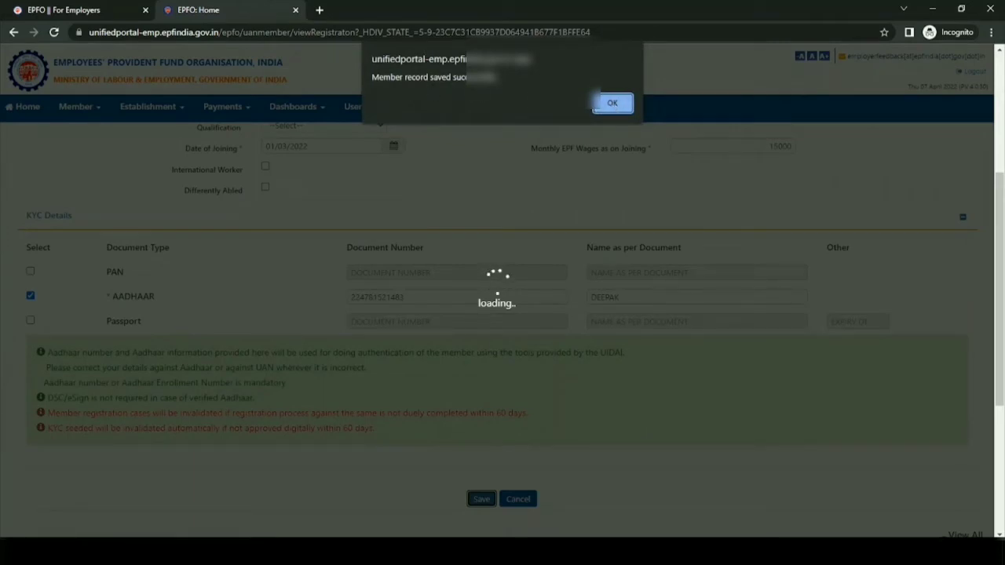
pyautogui.click(612, 103)
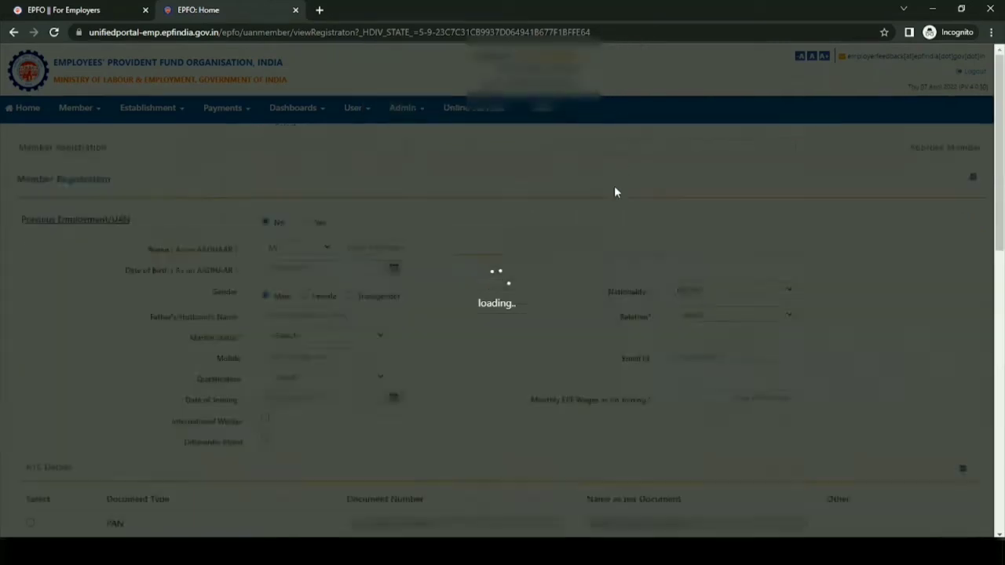
# - Check the saved member among the details pending for approval and open the member approvals page
pyautogui.scroll(-5, 506, 259)
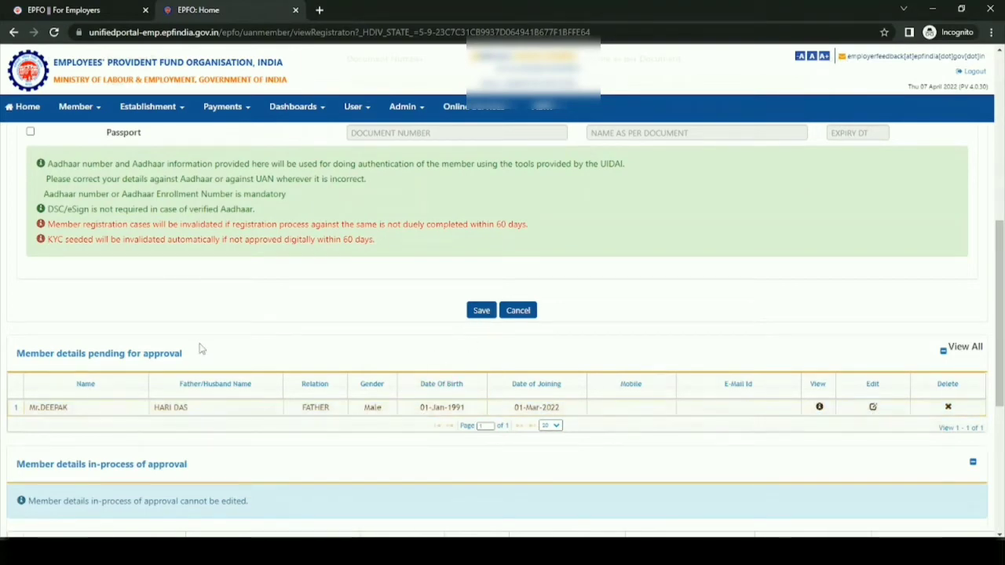
pyautogui.scroll(6, 199, 348)
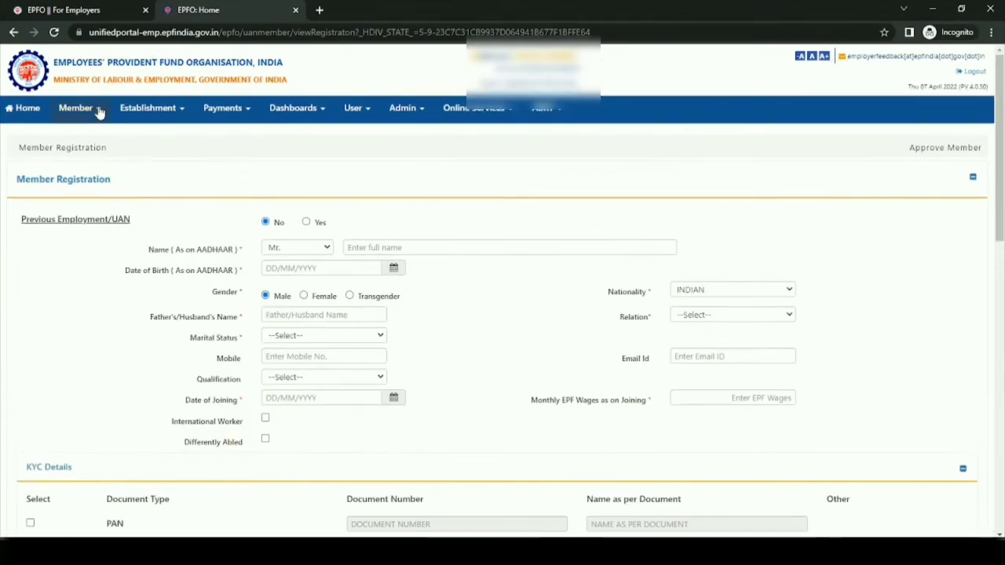
pyautogui.scroll(-4, 101, 114)
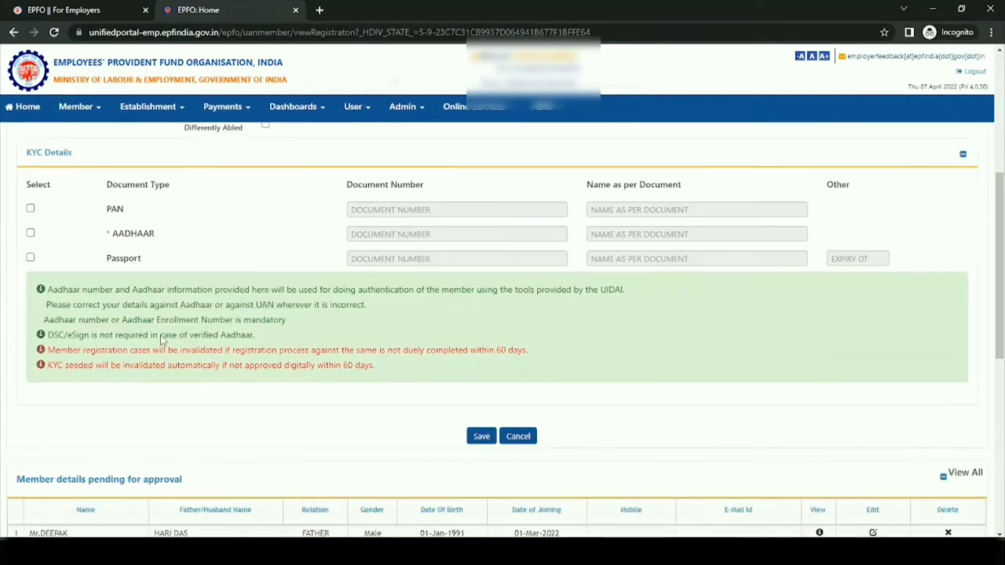
pyautogui.scroll(4, 101, 114)
pyautogui.click(70, 114)
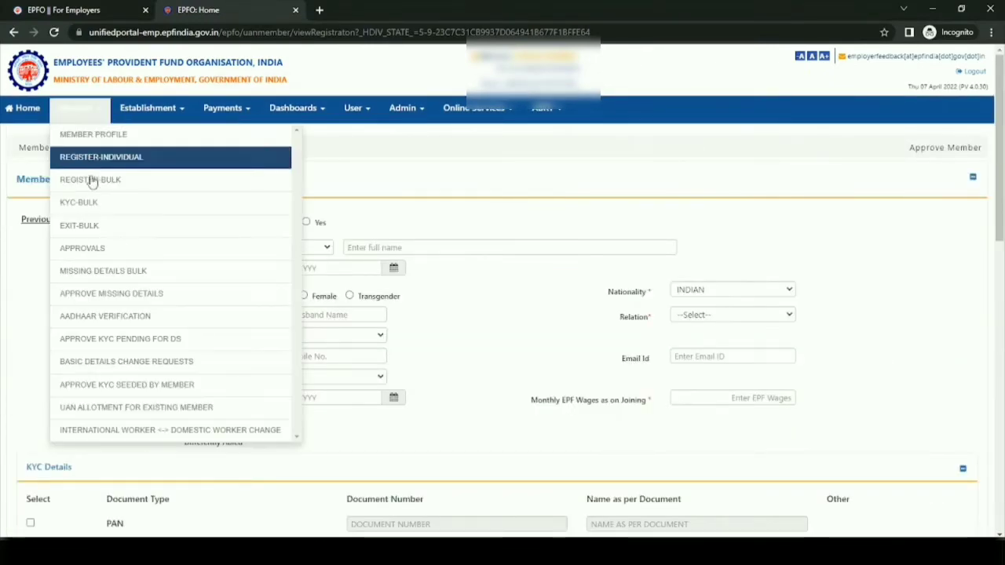
pyautogui.click(90, 251)
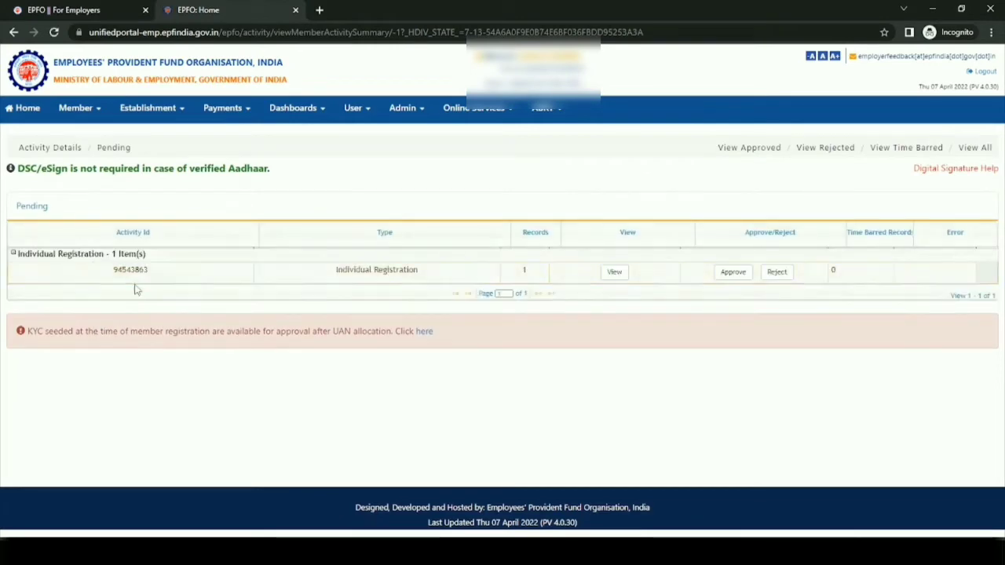
# - Review the PDF of the pending individual registration, including its KYC details, and close it
pyautogui.click(618, 274)
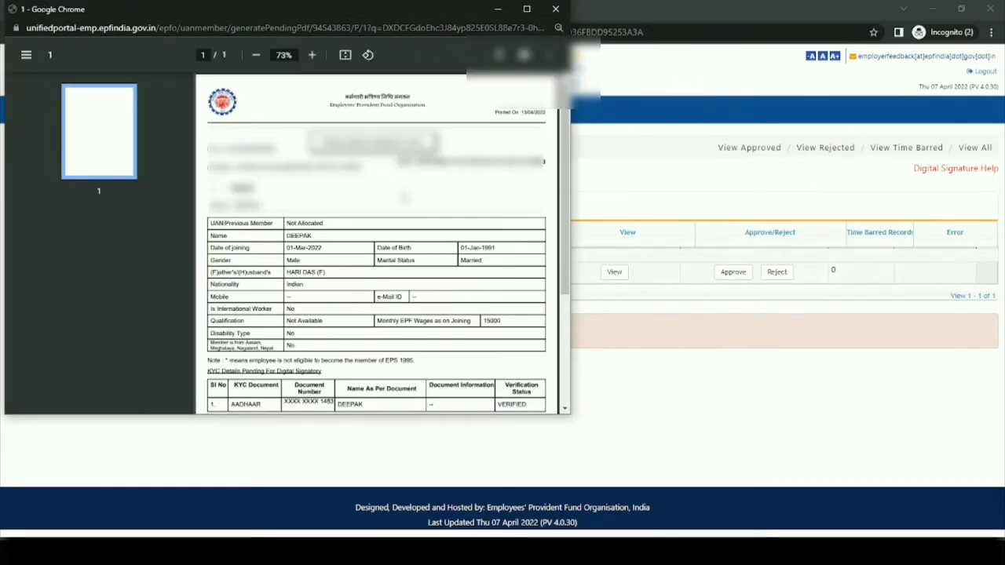
pyautogui.scroll(-3, 307, 274)
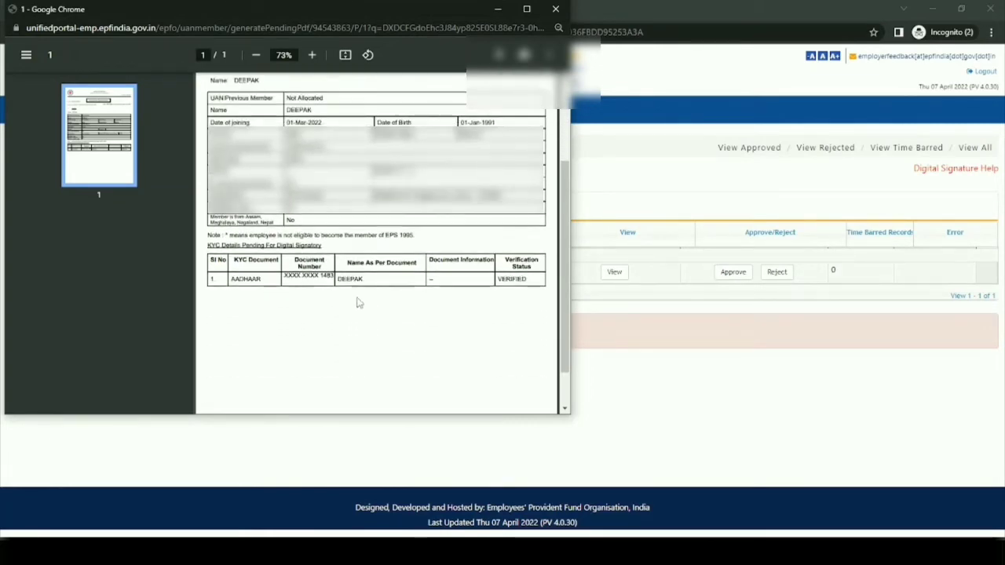
pyautogui.scroll(3, 457, 313)
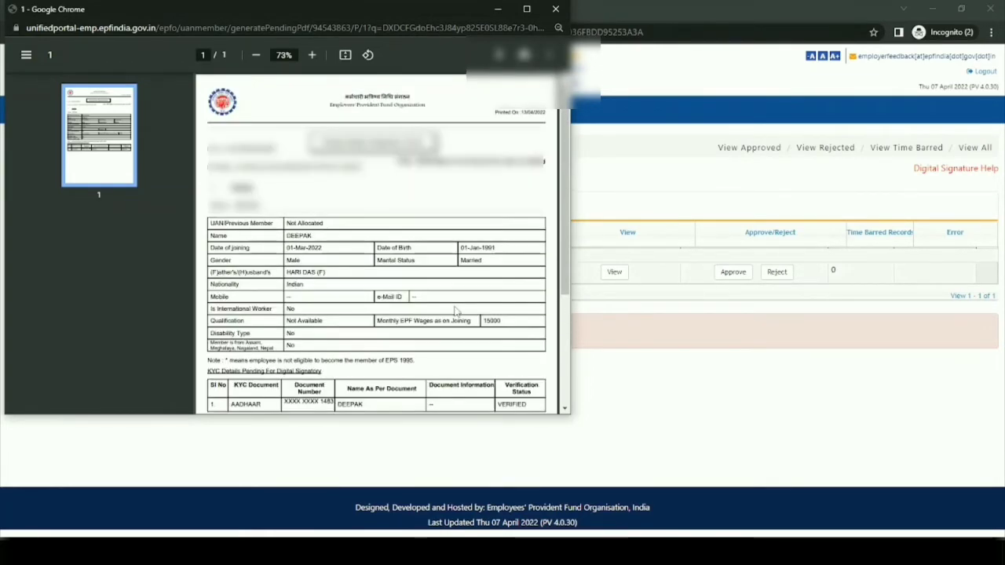
pyautogui.click(556, 8)
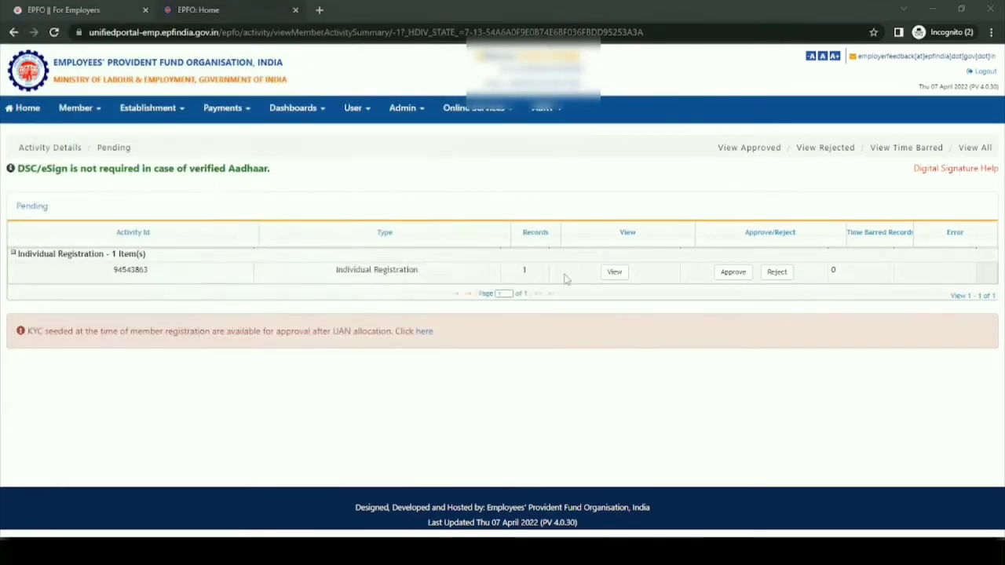
# - Approve the pending individual registration and confirm the approval
pyautogui.click(735, 278)
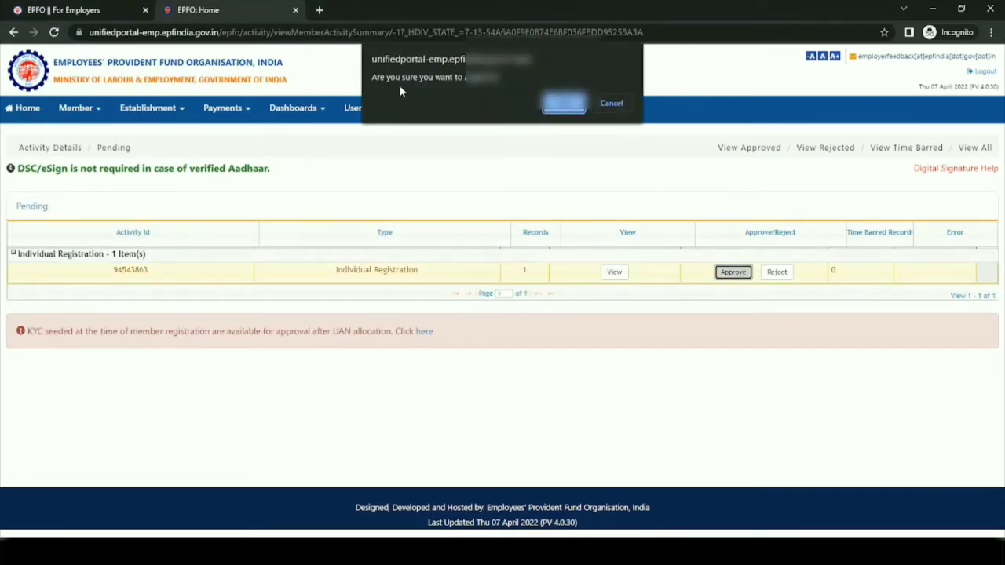
pyautogui.click(564, 103)
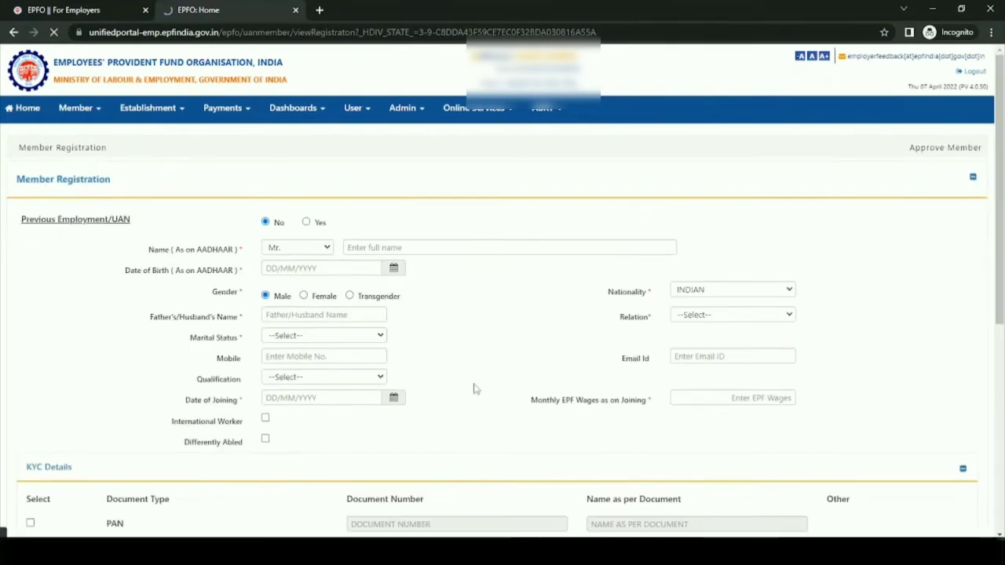
pyautogui.scroll(-7, 467, 387)
pyautogui.scroll(7, 467, 388)
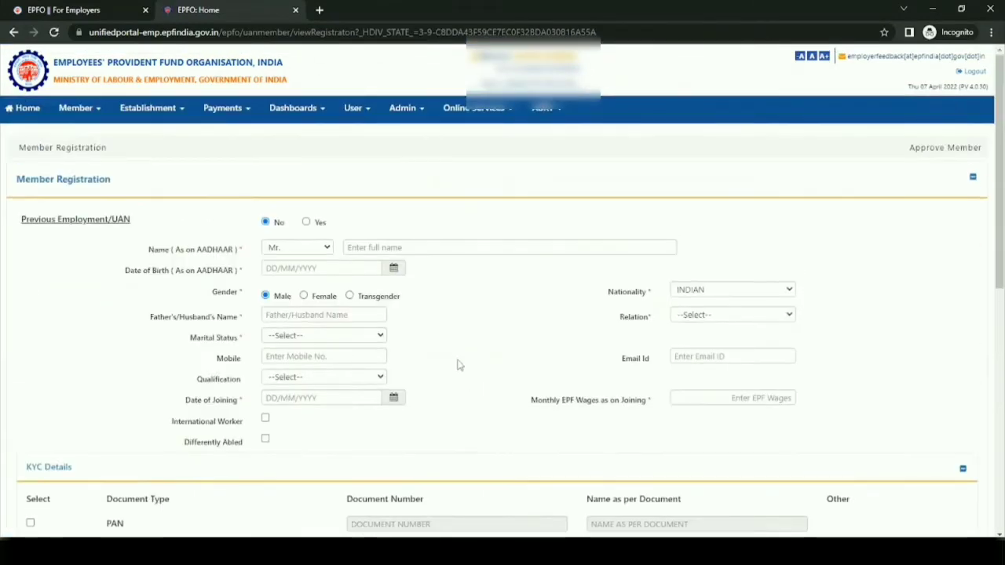
# - Enter the second member's full name and date of birth as on Aadhaar in a blank Member Registration form
pyautogui.click(401, 245)
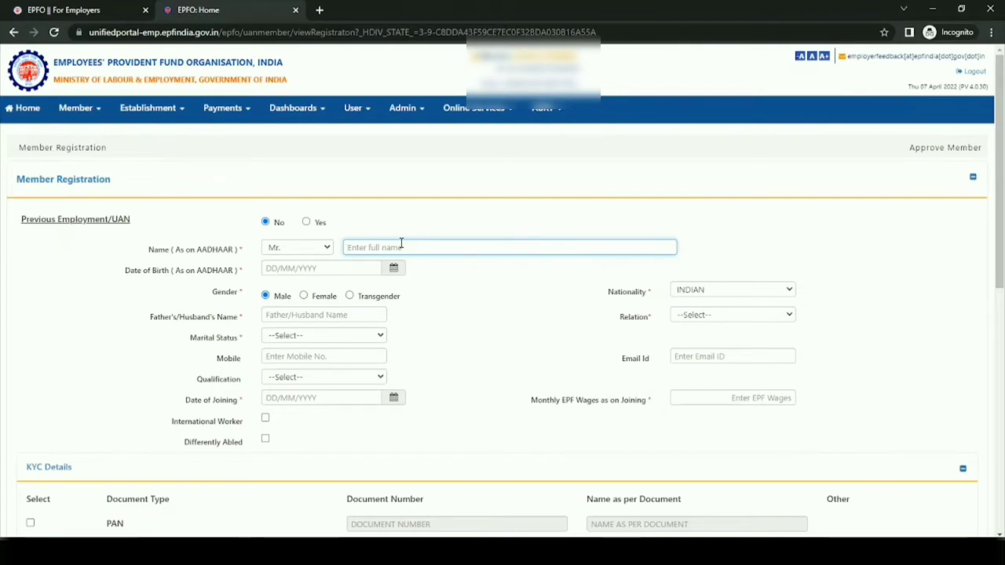
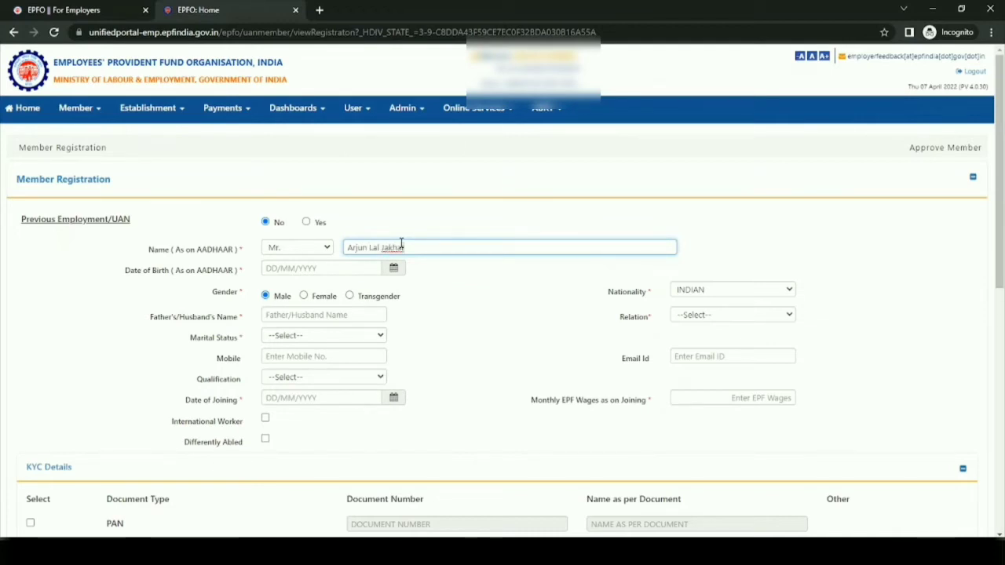
pyautogui.press('Tab')
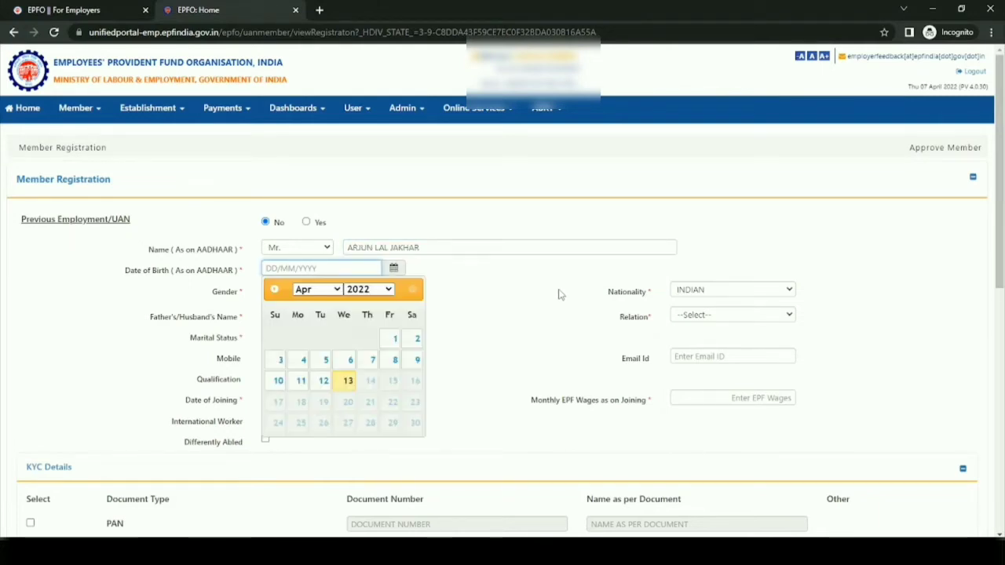
pyautogui.write('05/06/1990')
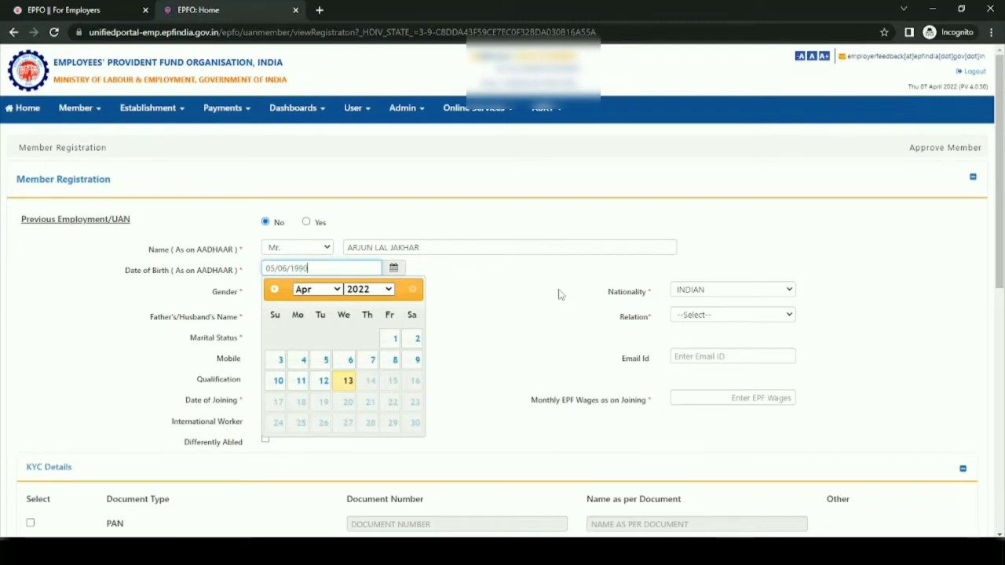
pyautogui.click(559, 294)
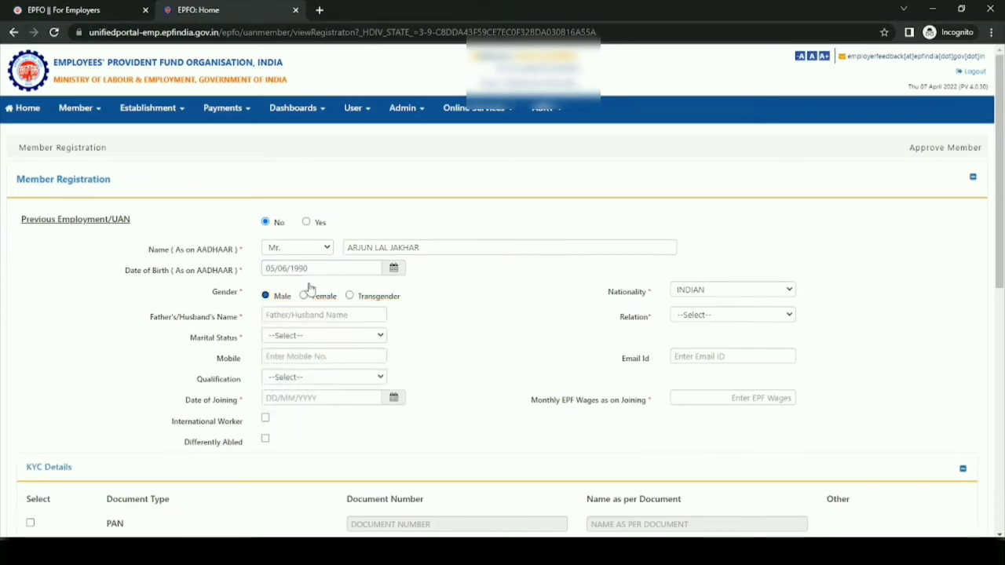
# - Enter the name of the second member's father and set the relation to Father
pyautogui.click(327, 317)
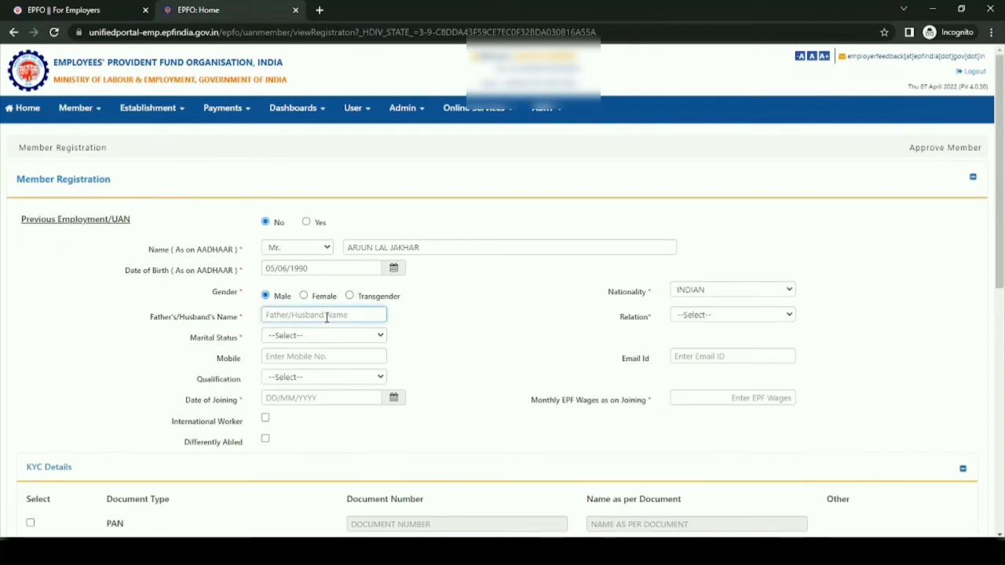
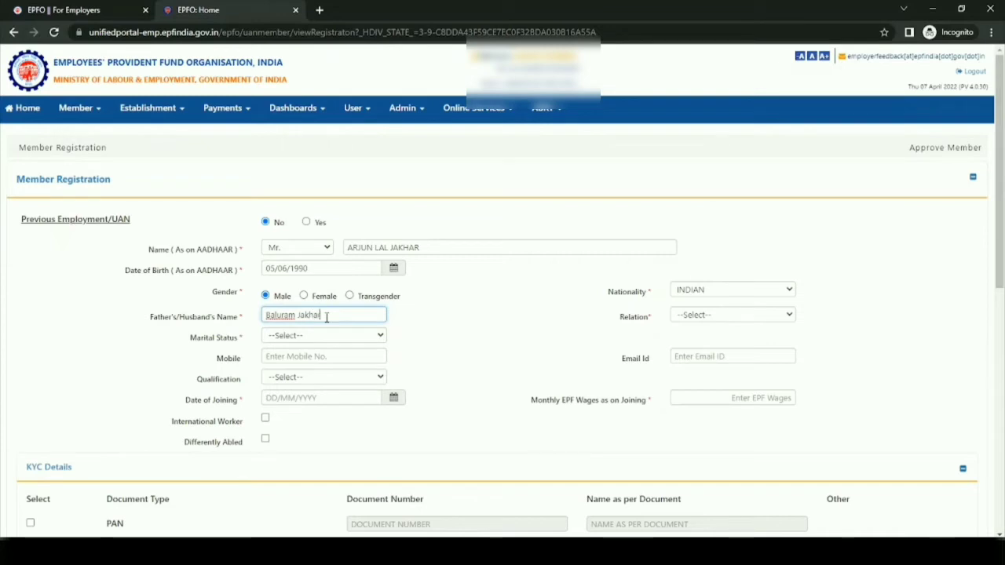
pyautogui.click(712, 315)
pyautogui.click(702, 340)
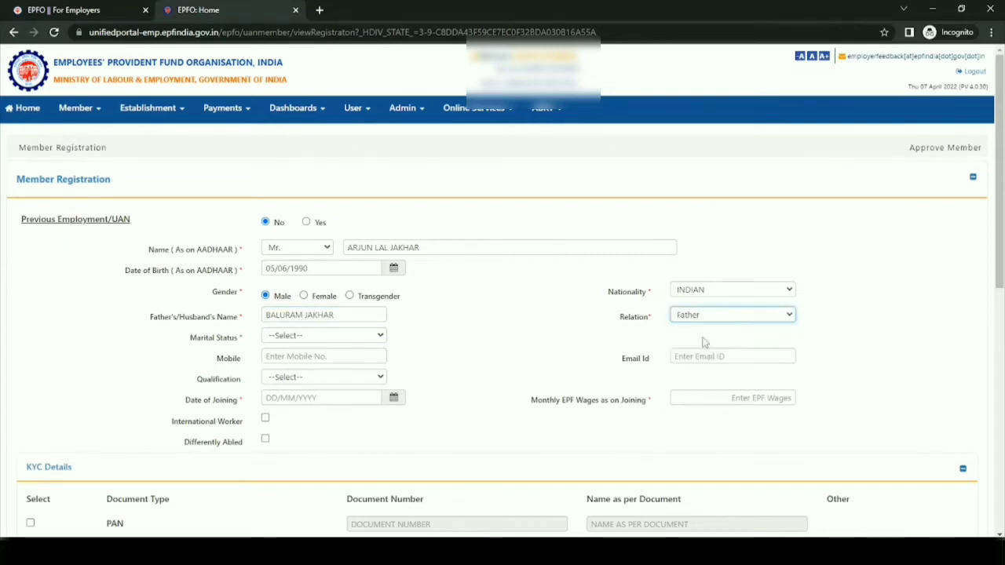
# - Set the second member's marital status to UN-MARRIED and the date of joining to 01/03/2022
pyautogui.click(346, 336)
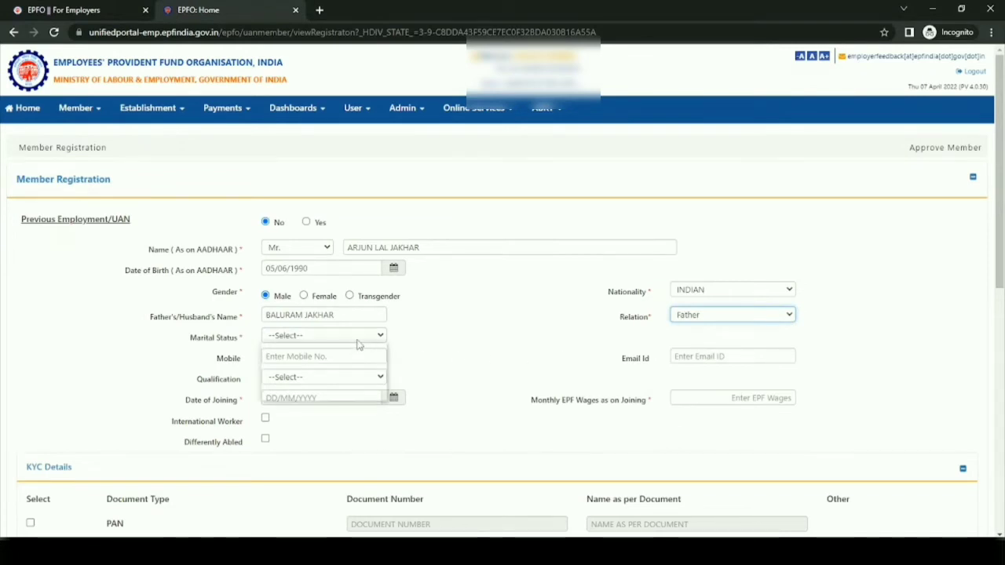
pyautogui.click(338, 370)
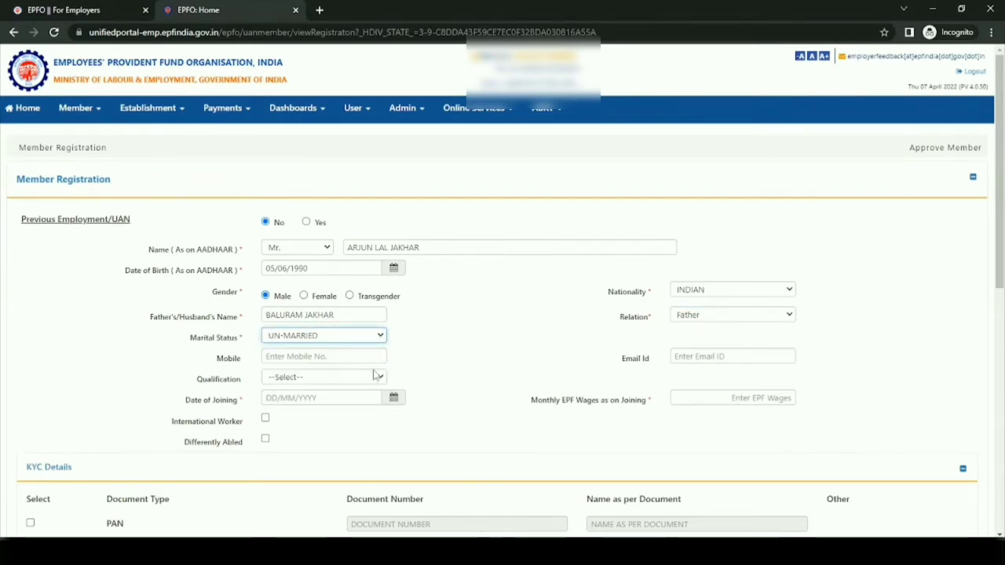
pyautogui.click(354, 398)
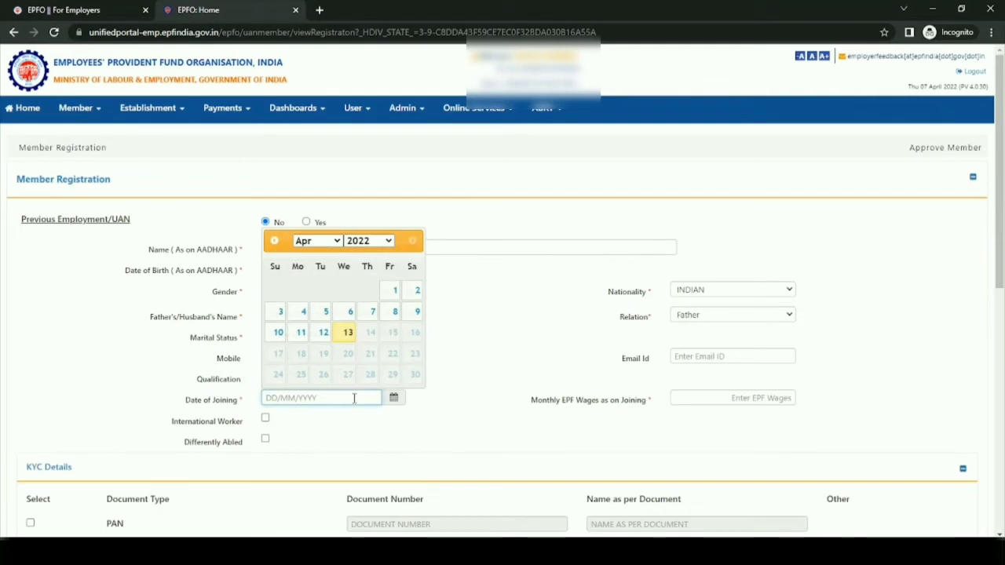
pyautogui.write('01/03/2022')
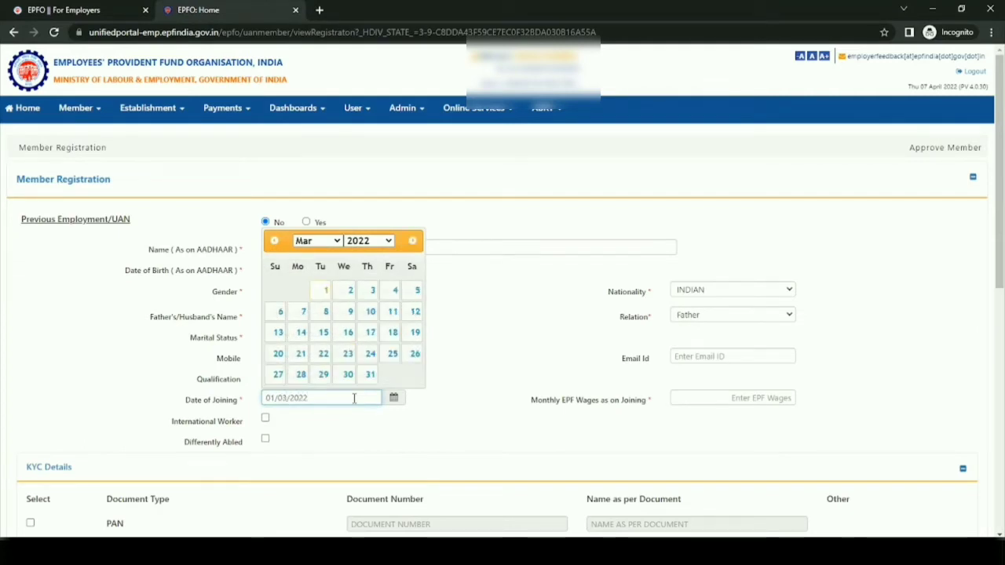
# - Set the second member's monthly EPF wages as on joining to 11000
pyautogui.click(459, 377)
pyautogui.click(735, 398)
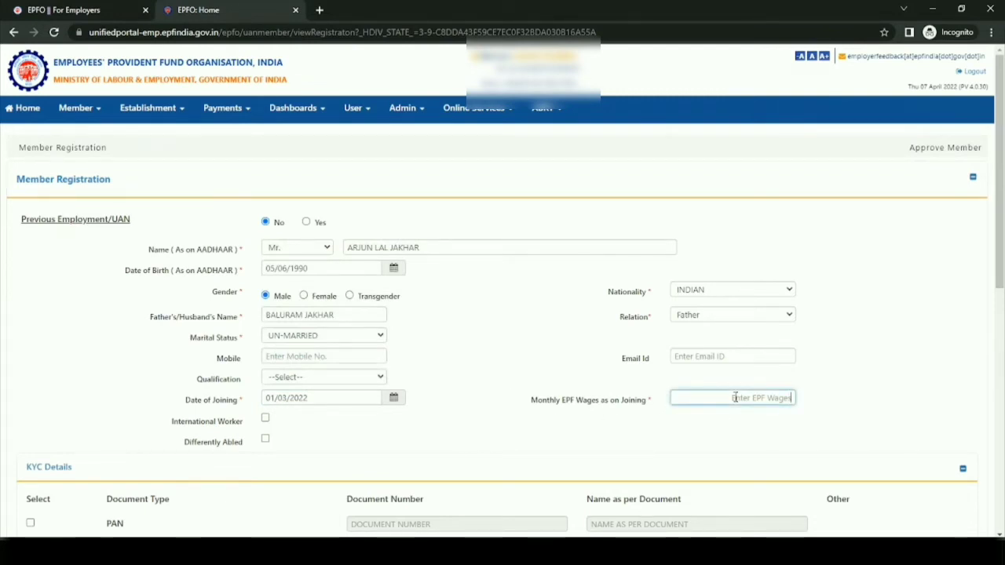
pyautogui.write('11000')
pyautogui.click(721, 427)
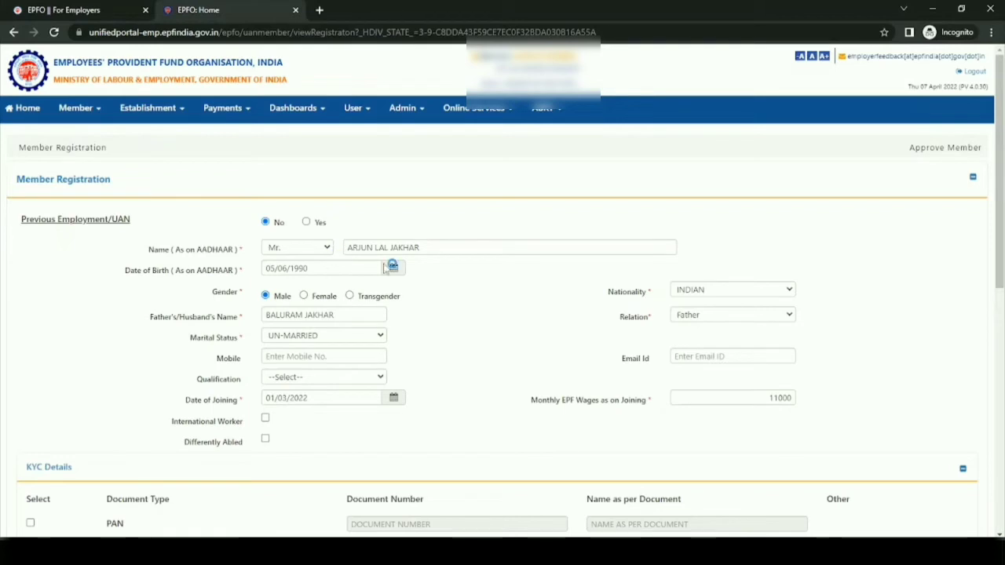
# - Include AADHAAR in the second member's KYC details and enter the member's Aadhaar number as the document number
pyautogui.scroll(-4, 298, 424)
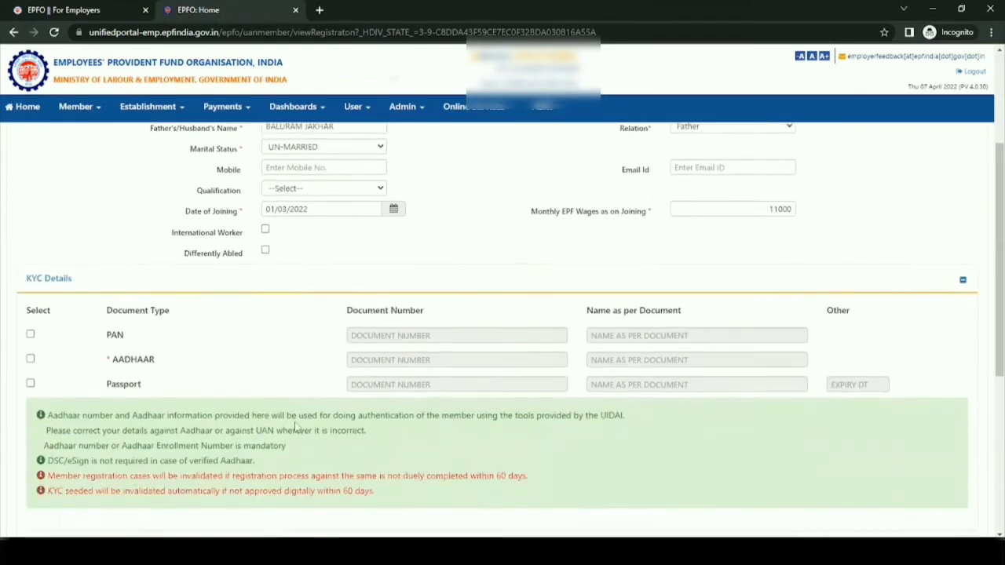
pyautogui.click(30, 233)
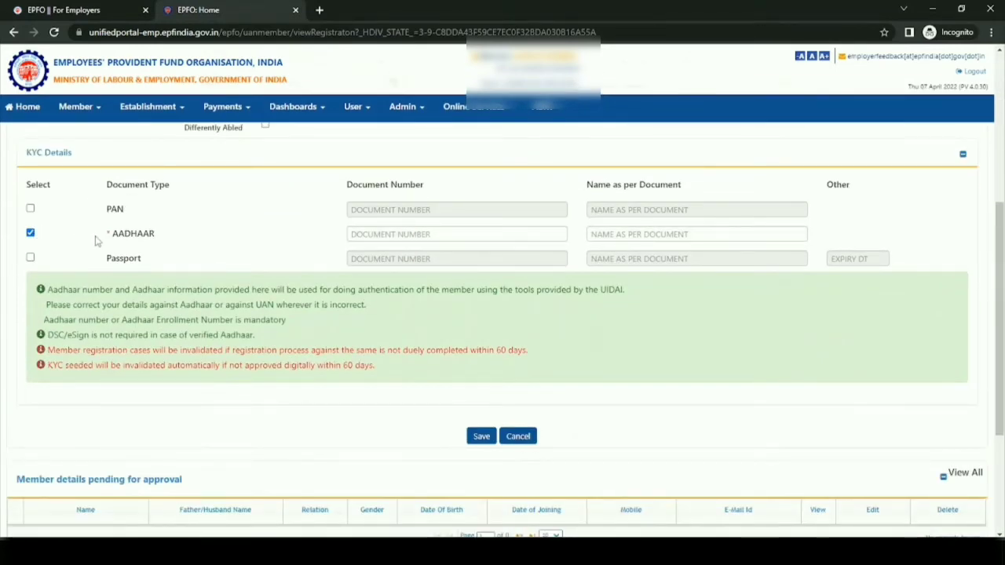
pyautogui.click(402, 234)
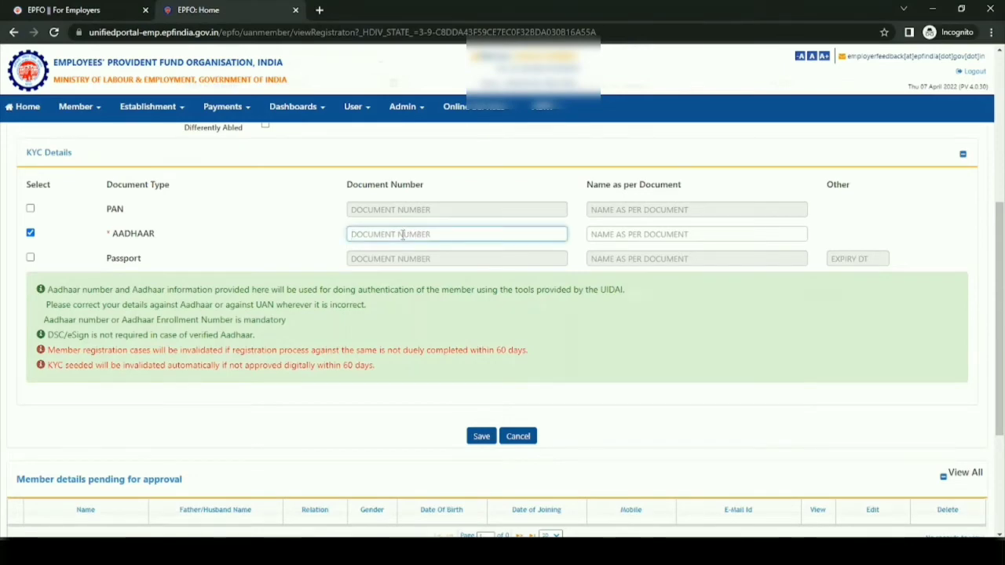
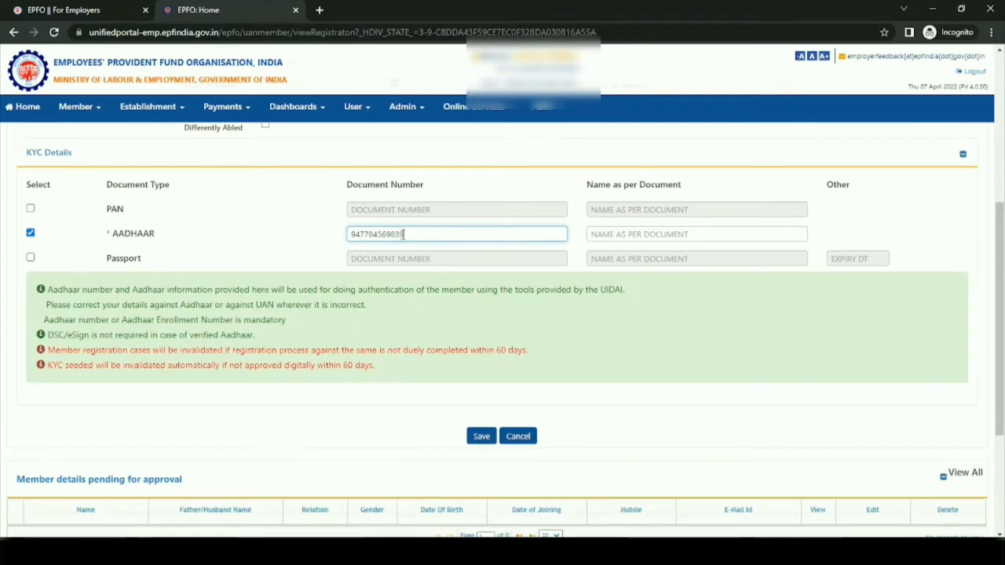
# - Copy the member's full name from the registration form into the Aadhaar name as per document
pyautogui.click(602, 234)
pyautogui.scroll(4, 448, 200)
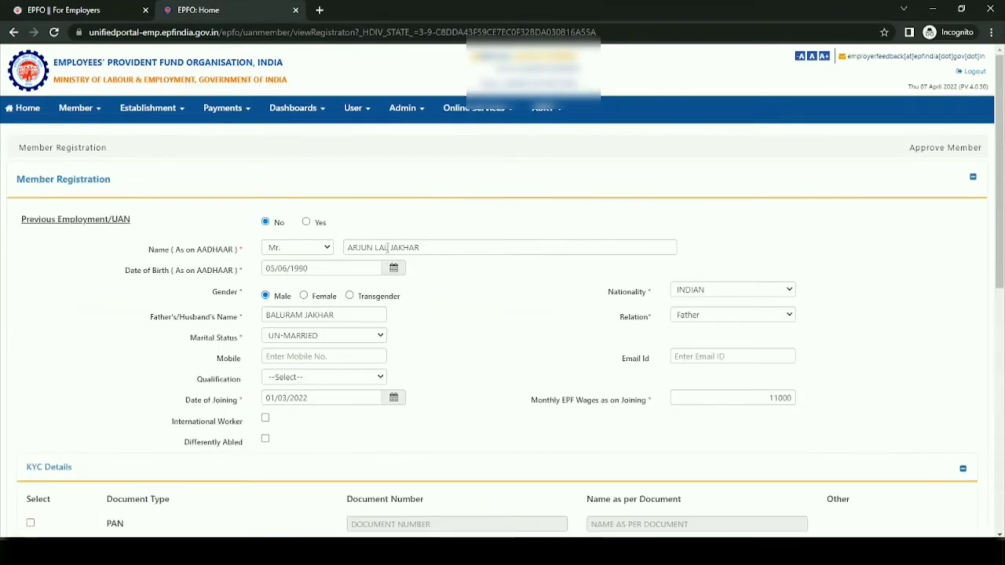
pyautogui.moveTo(421, 247); pyautogui.dragTo(348, 248)
pyautogui.hotkey('ctrl', 'c')
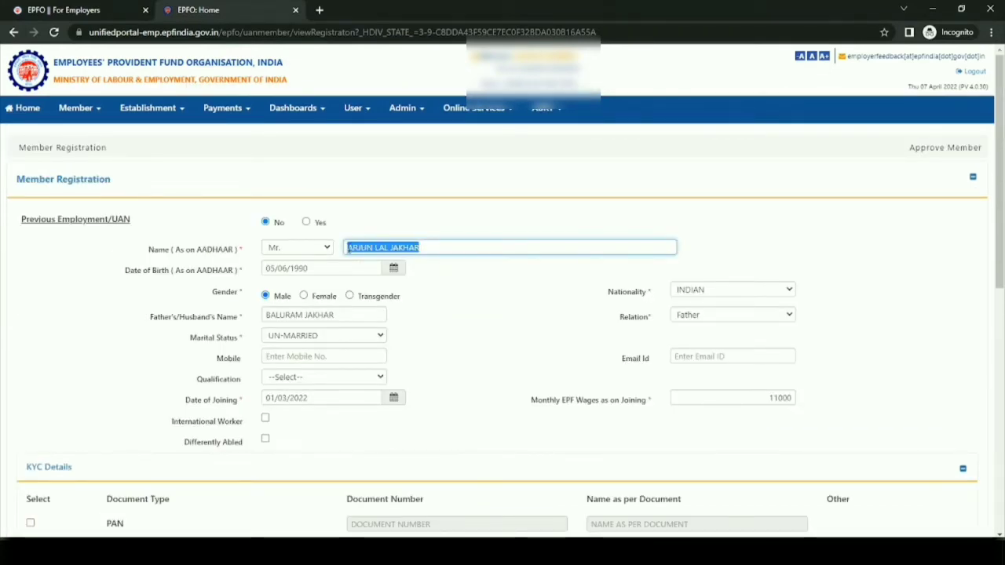
pyautogui.scroll(-6, 510, 325)
pyautogui.scroll(3, 589, 303)
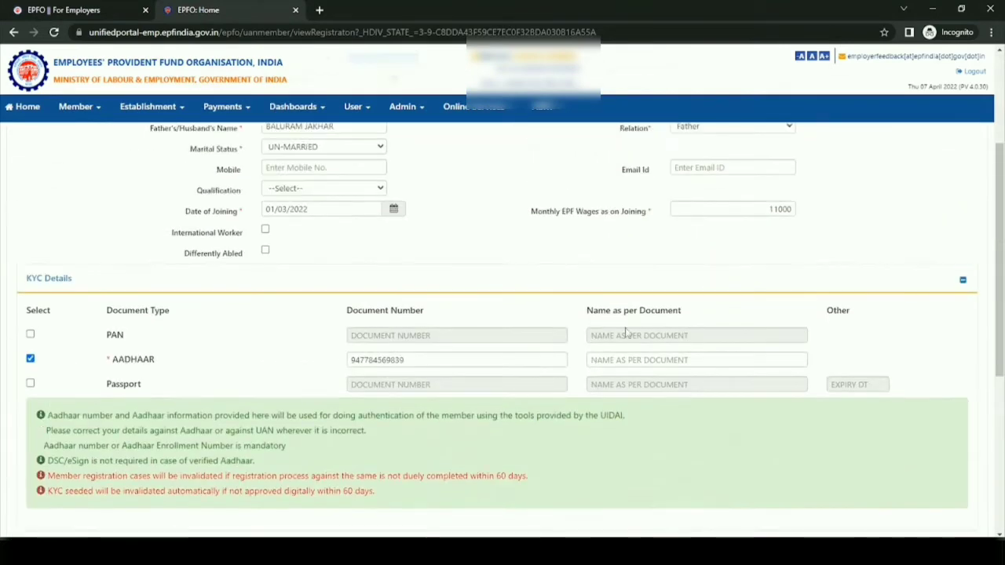
pyautogui.click(632, 360)
pyautogui.hotkey('ctrl', 'v')
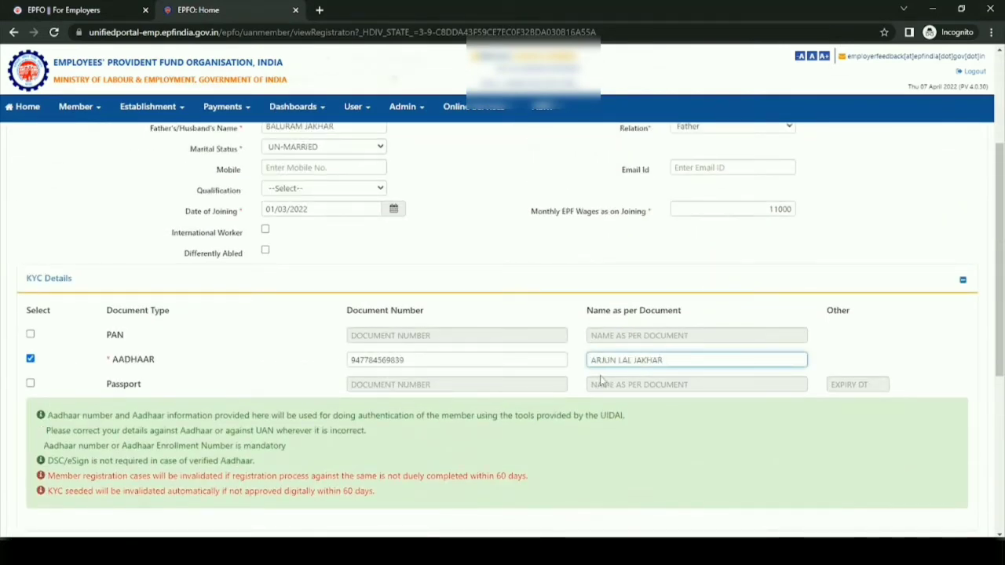
# - Try to save the second member's registration without previous employment, and confirm the submission
pyautogui.click(519, 270)
pyautogui.scroll(3, 502, 256)
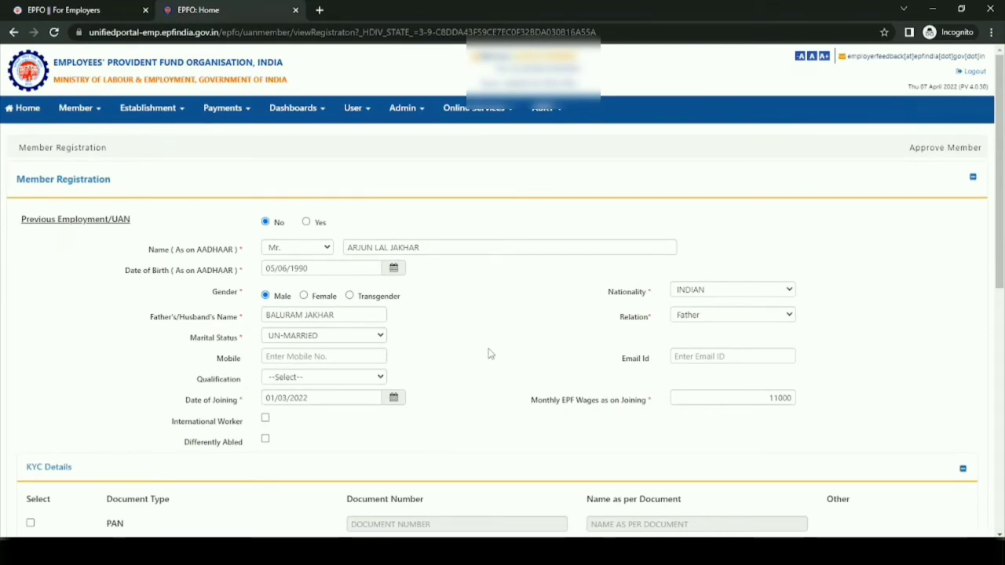
pyautogui.scroll(-3, 488, 353)
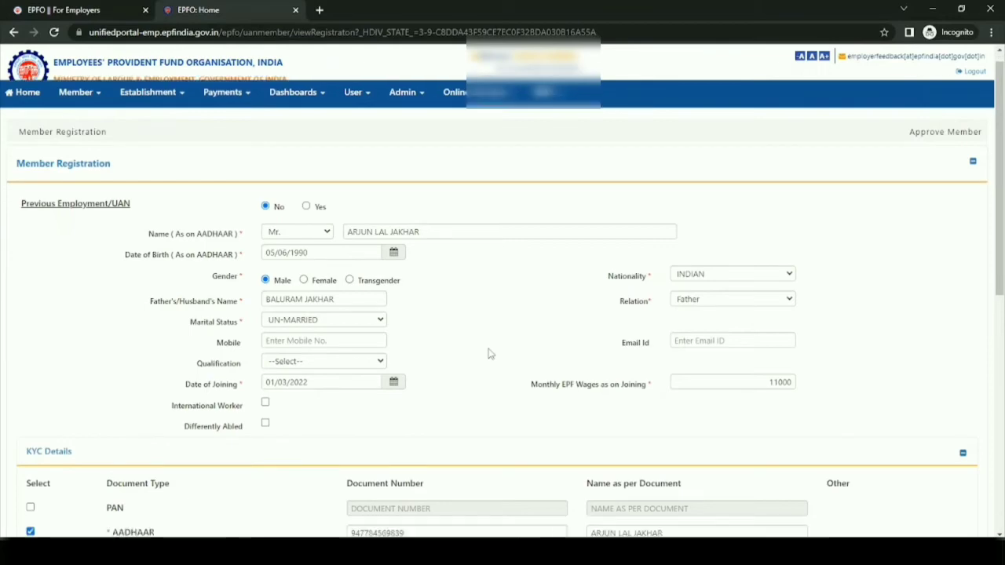
pyautogui.scroll(-2, 488, 351)
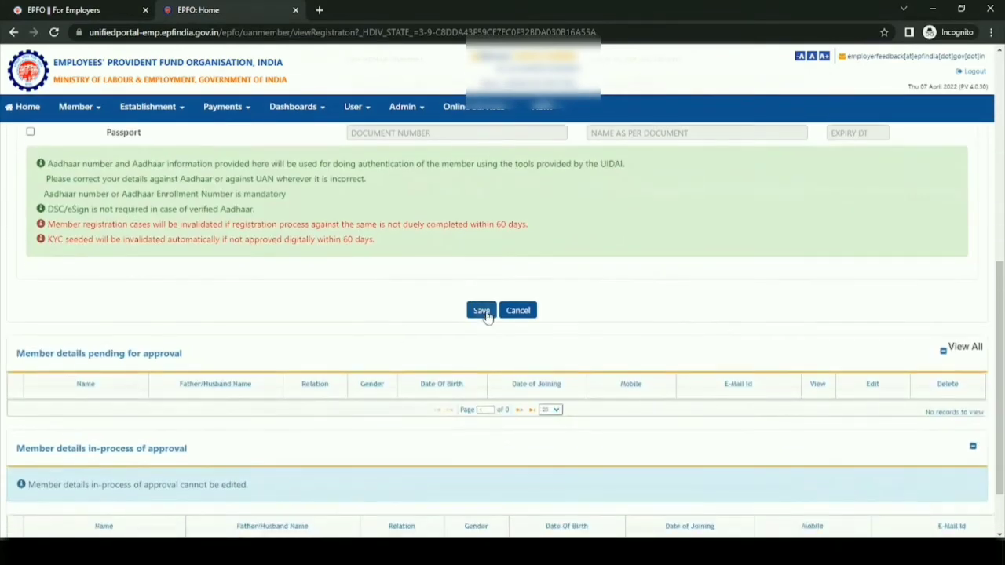
pyautogui.click(484, 311)
pyautogui.click(563, 105)
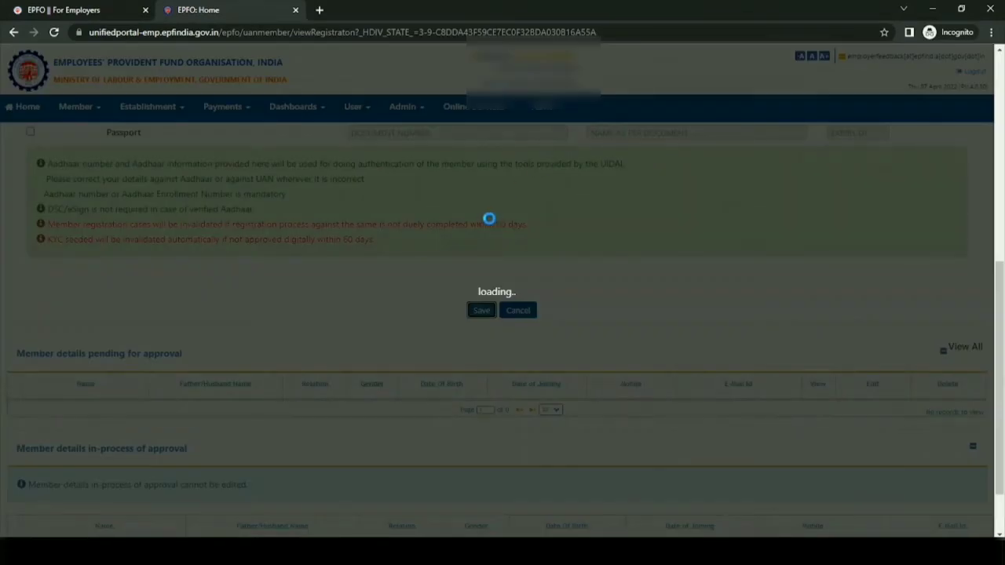
pyautogui.scroll(-3, 477, 230)
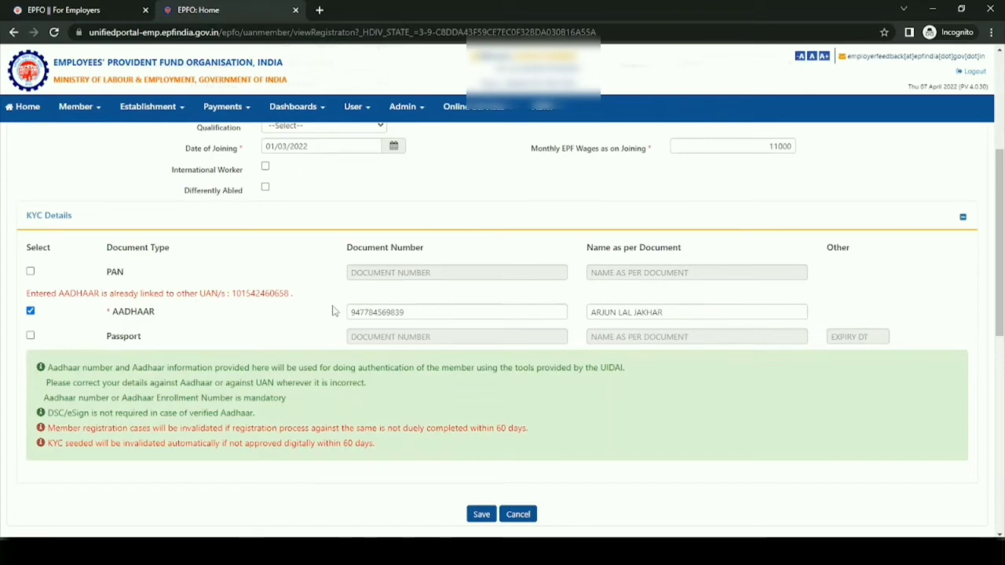
# - Set Previous Employment/UAN to Yes and enter the member's existing UAN
pyautogui.scroll(4, 335, 312)
pyautogui.click(305, 222)
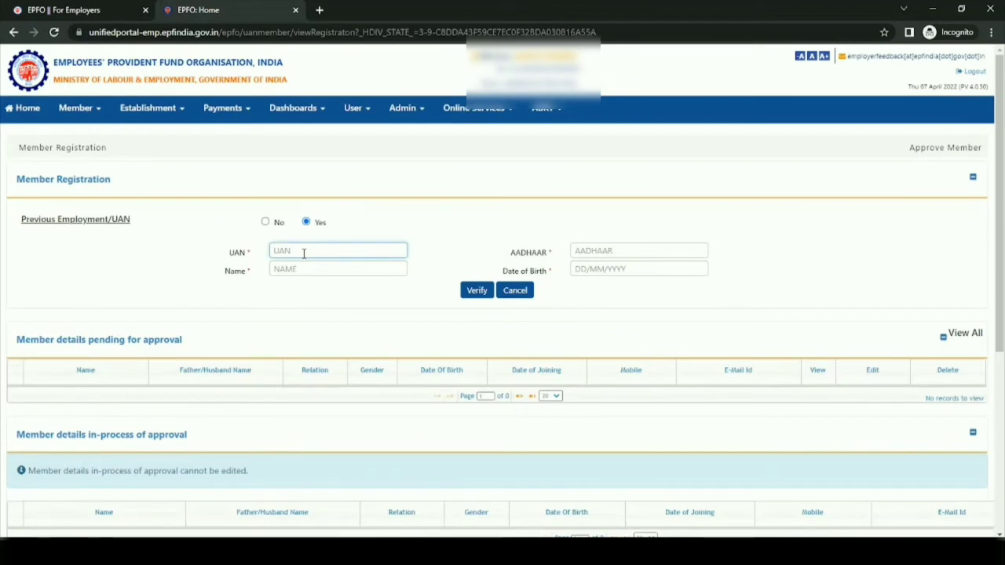
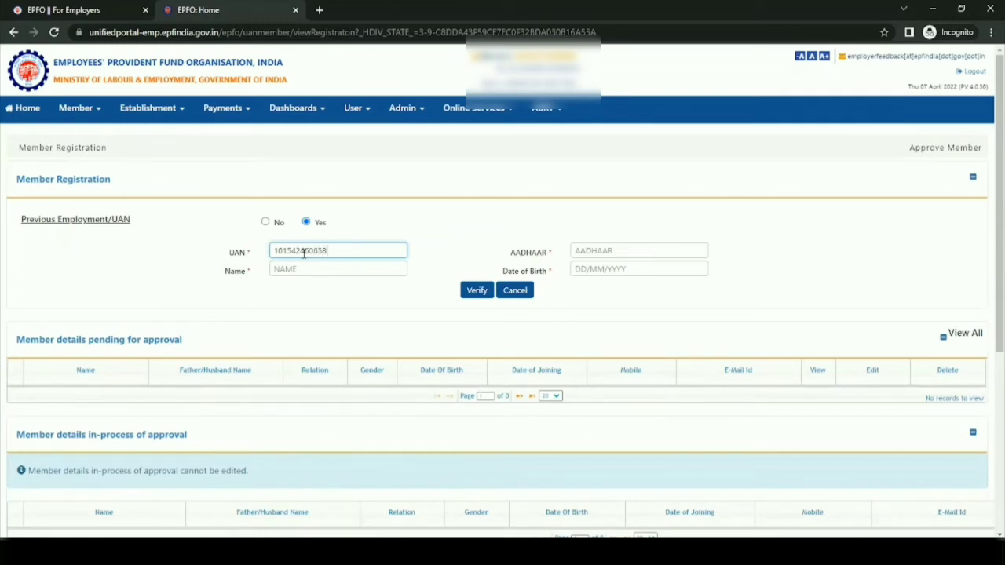
# - Enter the member's full name and date of birth for the UAN verification
pyautogui.click(301, 268)
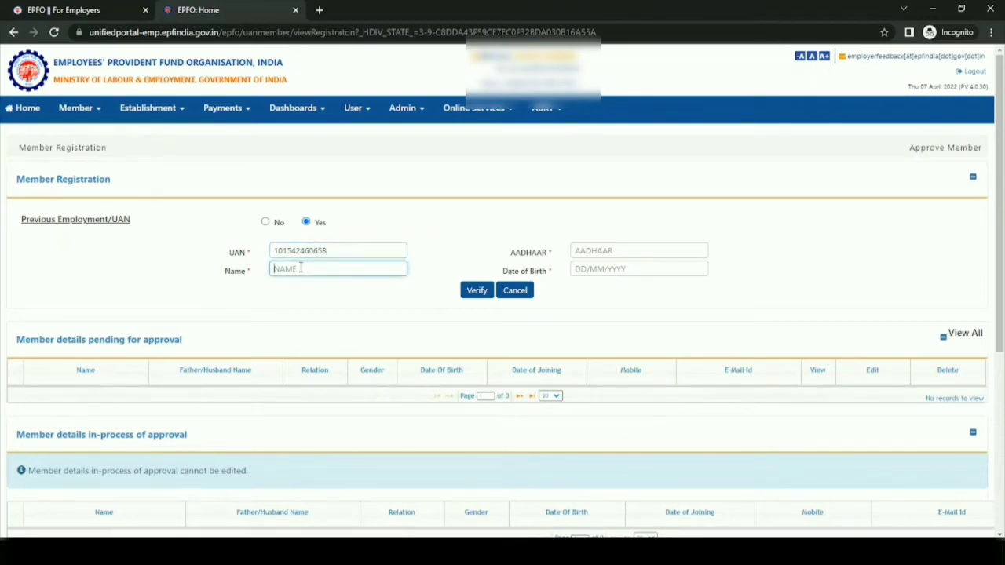
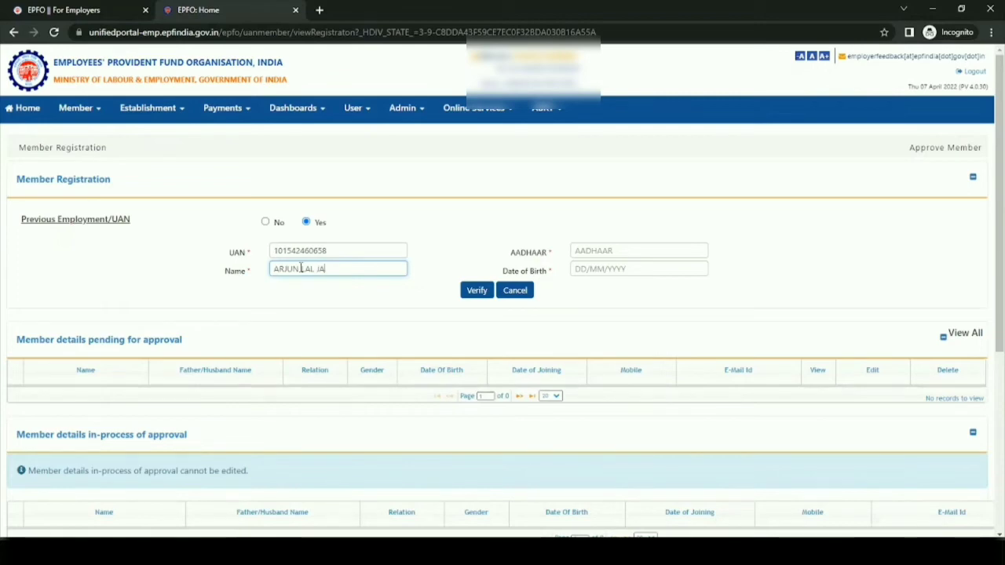
pyautogui.click(620, 270)
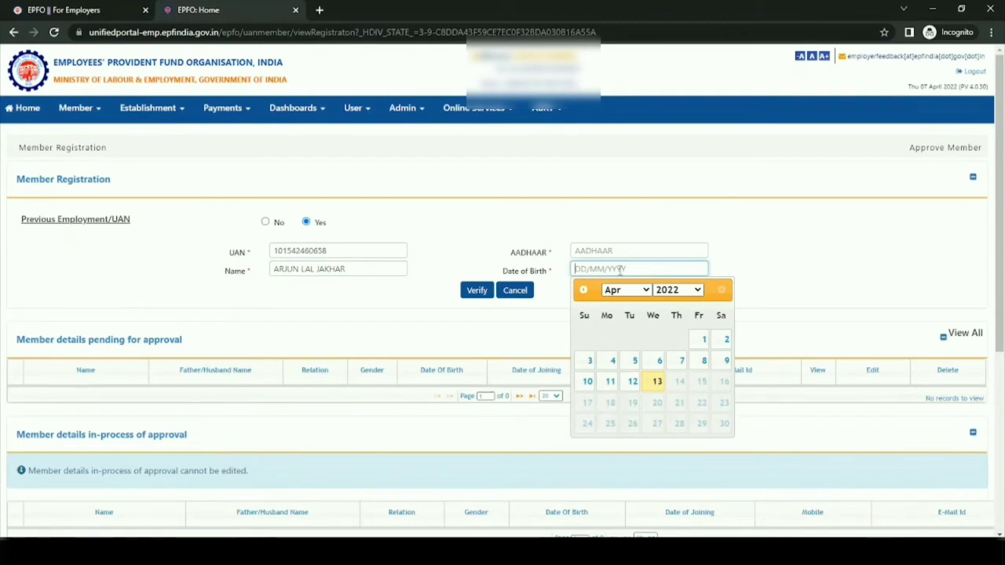
pyautogui.write('0')
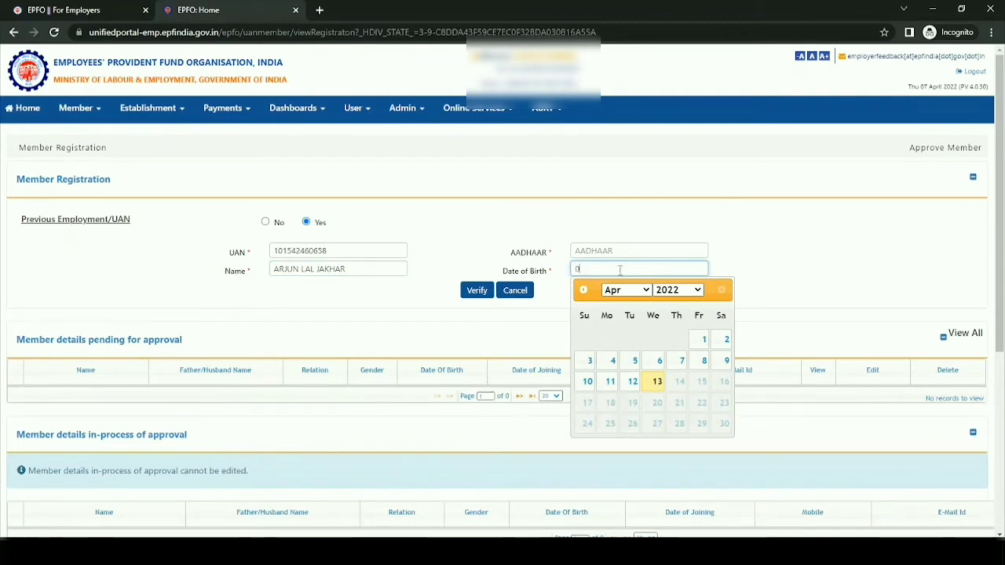
pyautogui.write('5/06/1990')
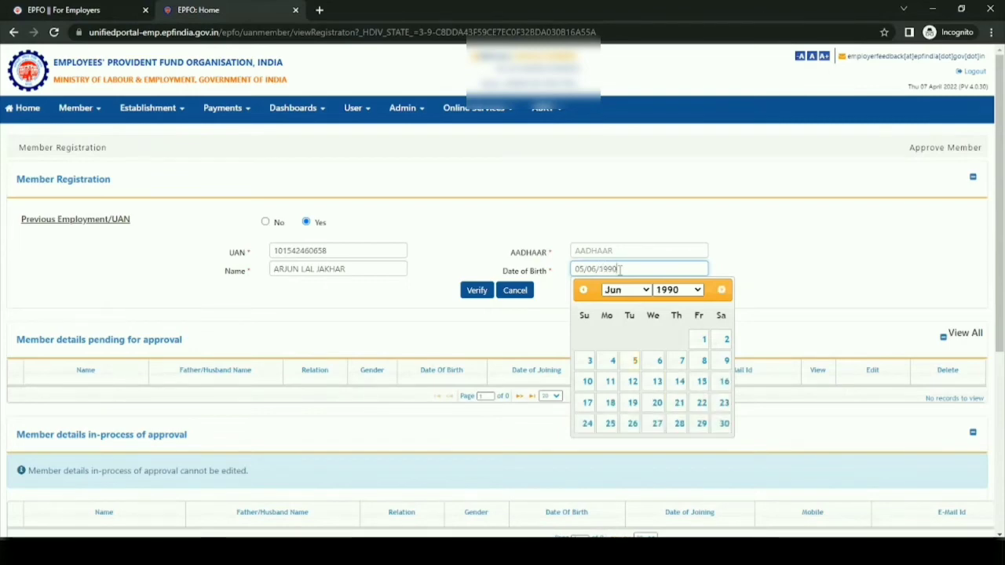
pyautogui.click(561, 321)
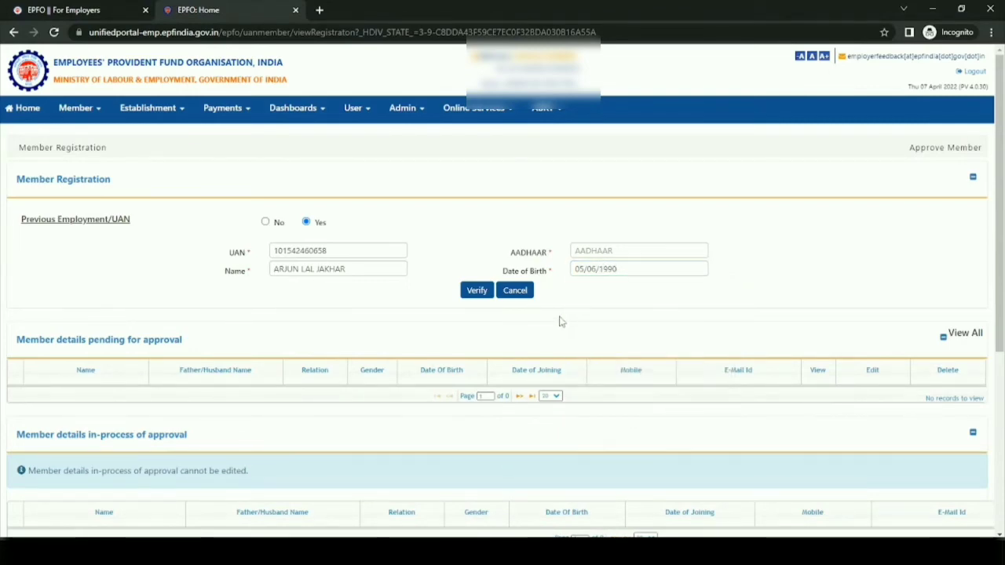
# - Enter the member's Aadhaar number, verify the UAN details and accept the member details for registration
pyautogui.click(477, 291)
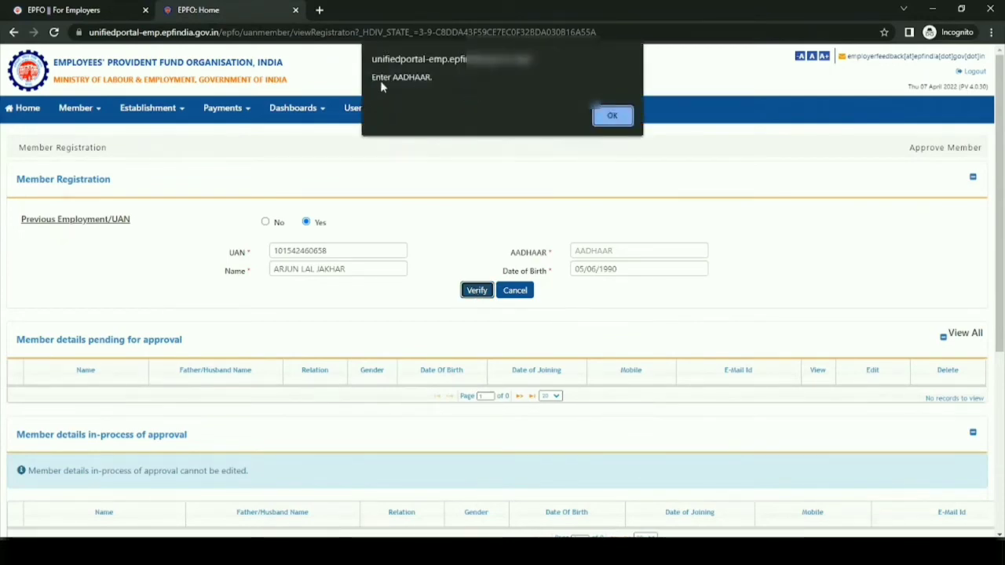
pyautogui.click(617, 117)
pyautogui.click(605, 252)
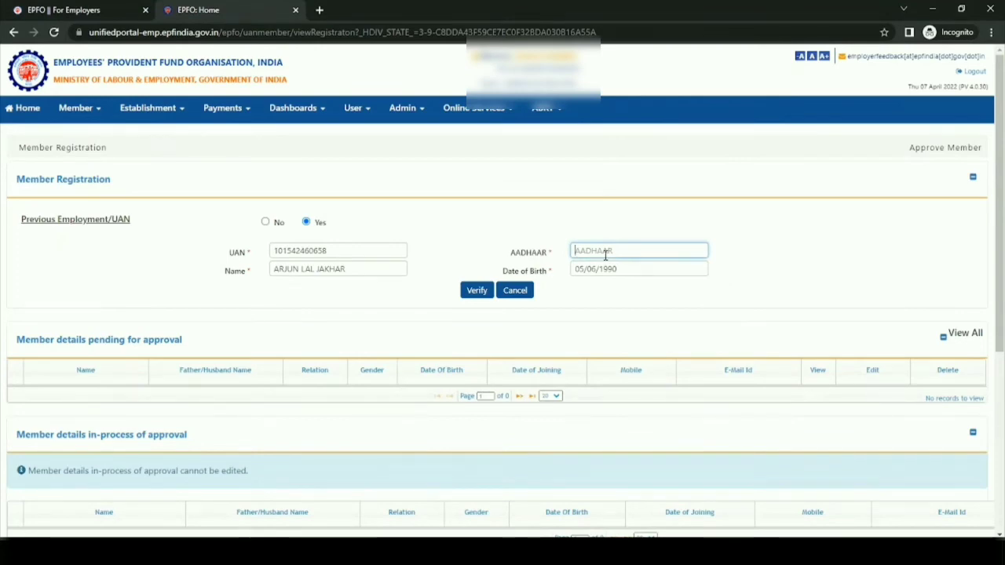
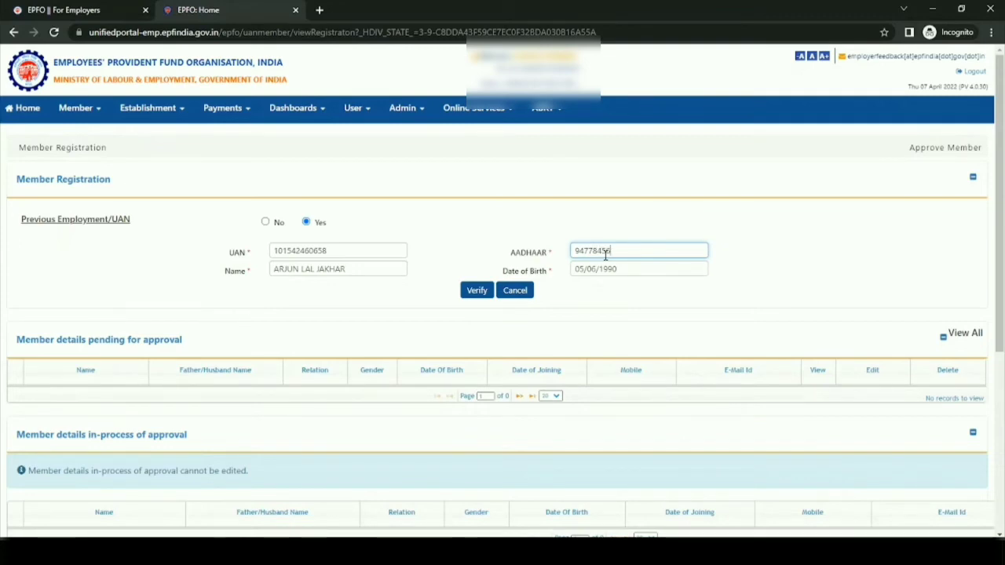
pyautogui.click(474, 295)
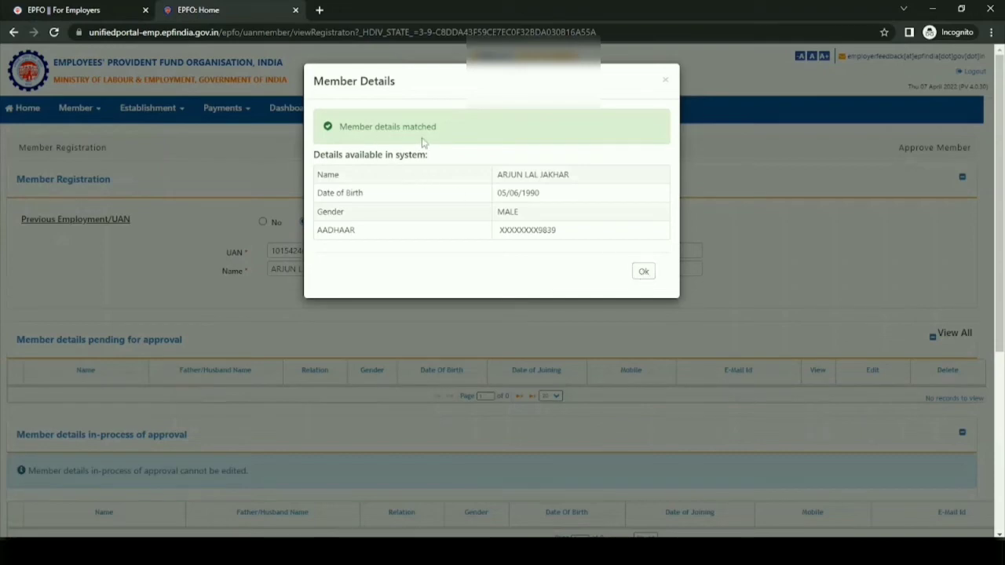
pyautogui.click(643, 272)
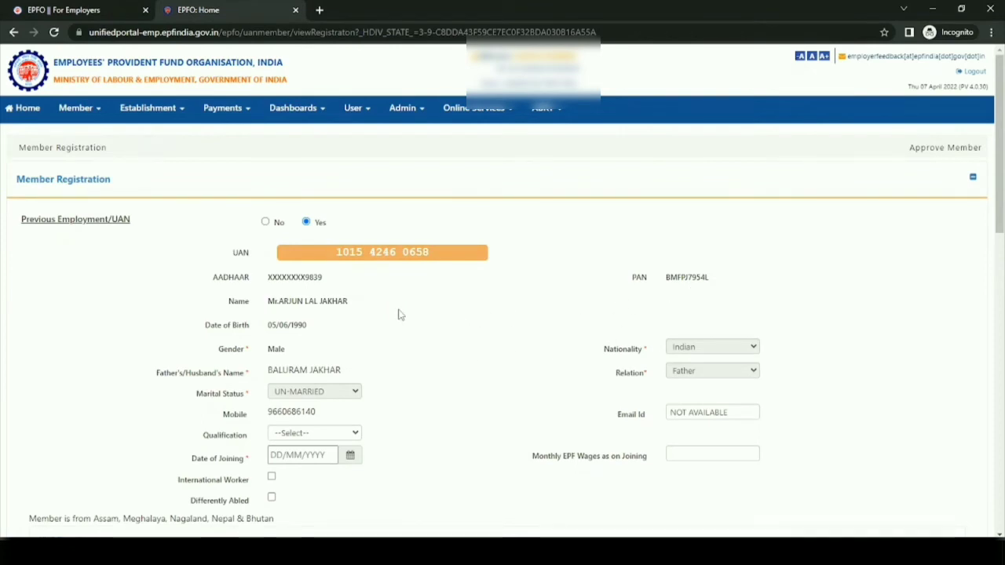
# - Set the verified member's date of joining to 01/03/2022
pyautogui.scroll(-1, 398, 314)
pyautogui.scroll(-1, 399, 314)
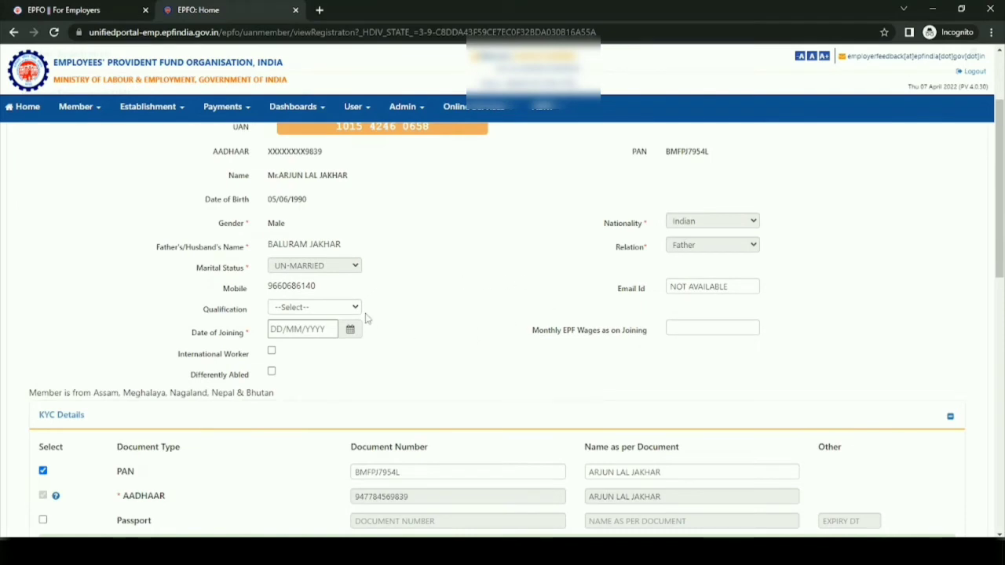
pyautogui.scroll(-1, 366, 318)
pyautogui.click(303, 266)
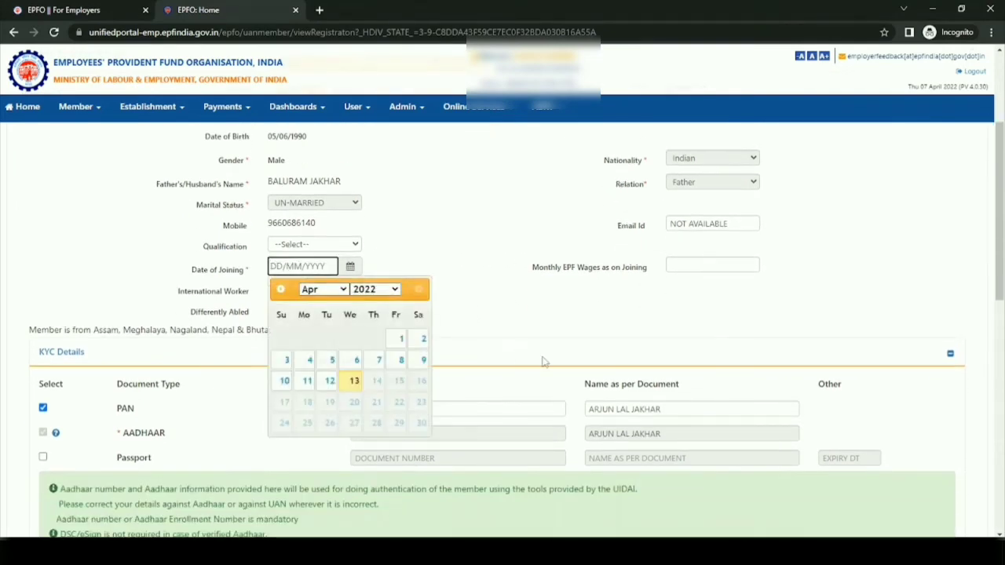
pyautogui.write('01/03/')
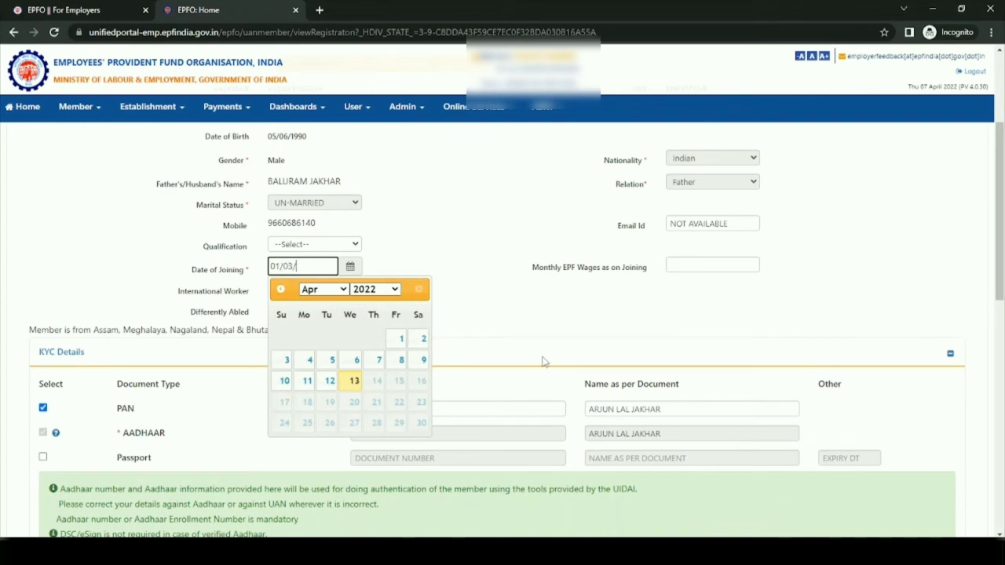
pyautogui.write('2022')
pyautogui.click(529, 301)
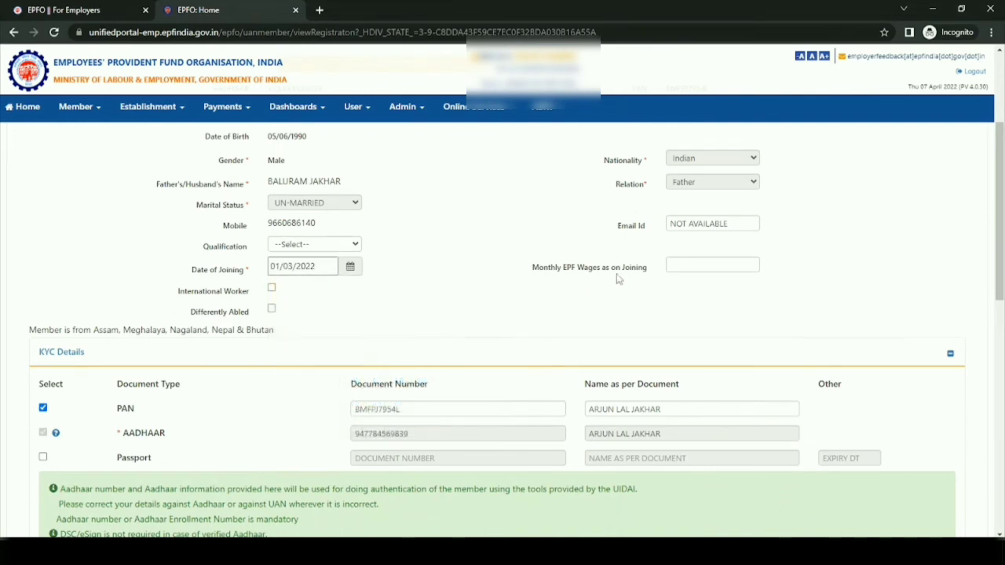
# - Set the member's monthly EPF wages as on joining to 11000
pyautogui.click(692, 264)
pyautogui.write('11000')
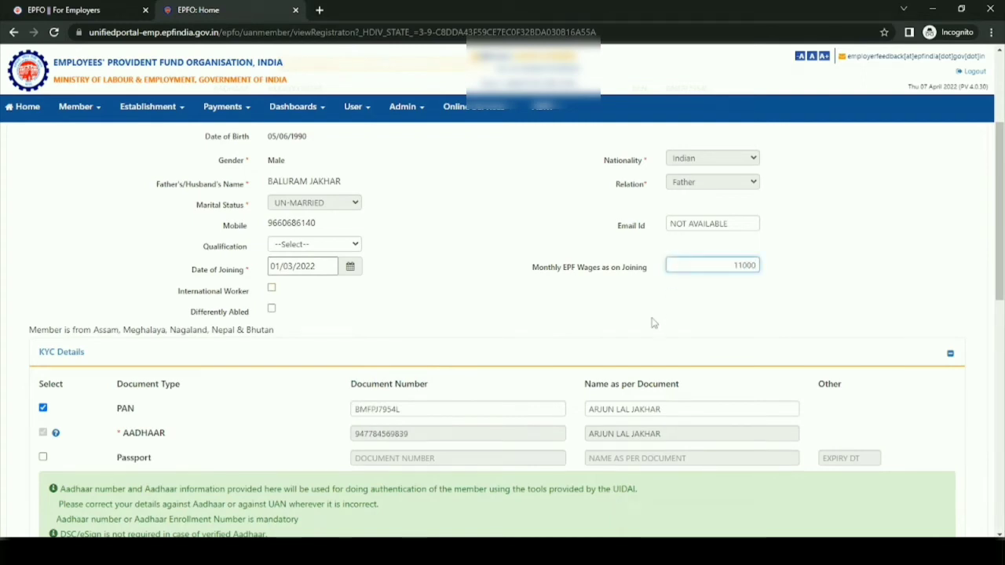
pyautogui.click(504, 327)
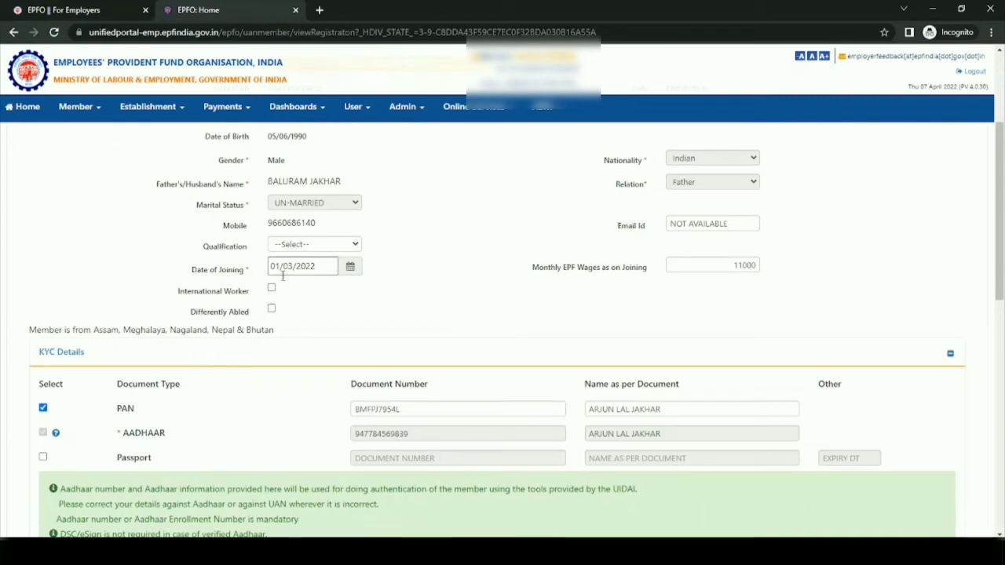
# - Review the completed registration and KYC details, save the member record and confirm the save
pyautogui.scroll(5, 463, 305)
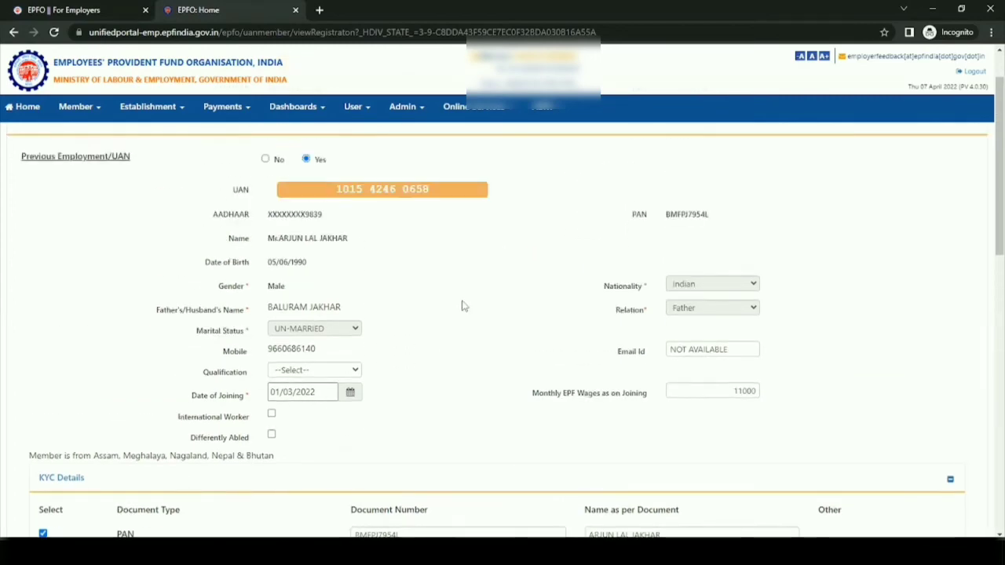
pyautogui.scroll(-5, 441, 314)
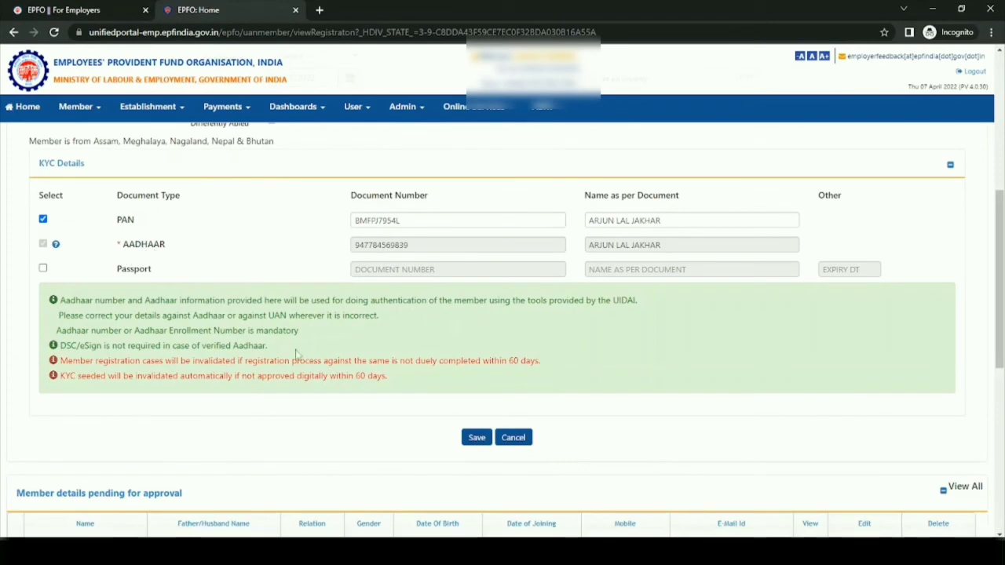
pyautogui.scroll(2, 424, 327)
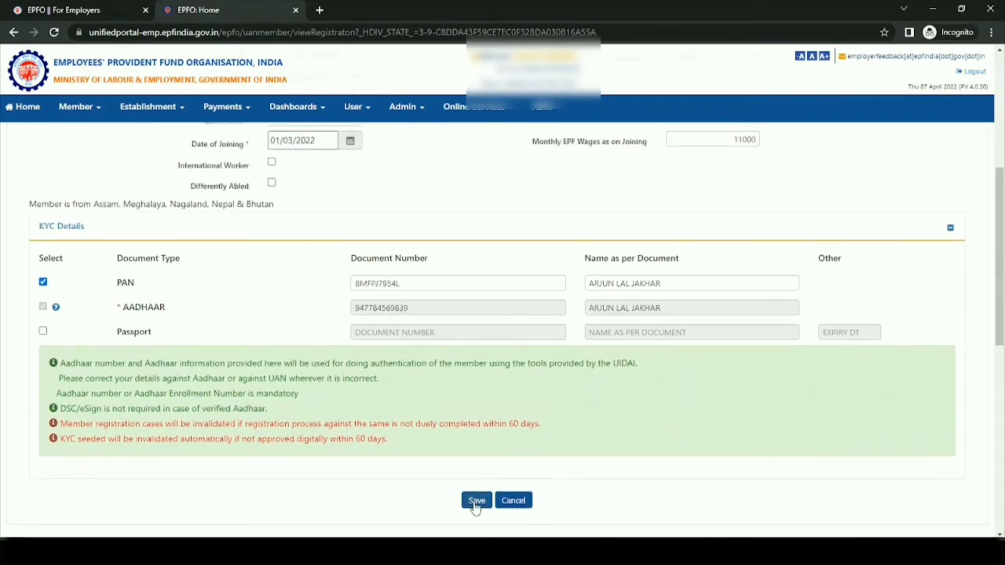
pyautogui.scroll(5, 415, 399)
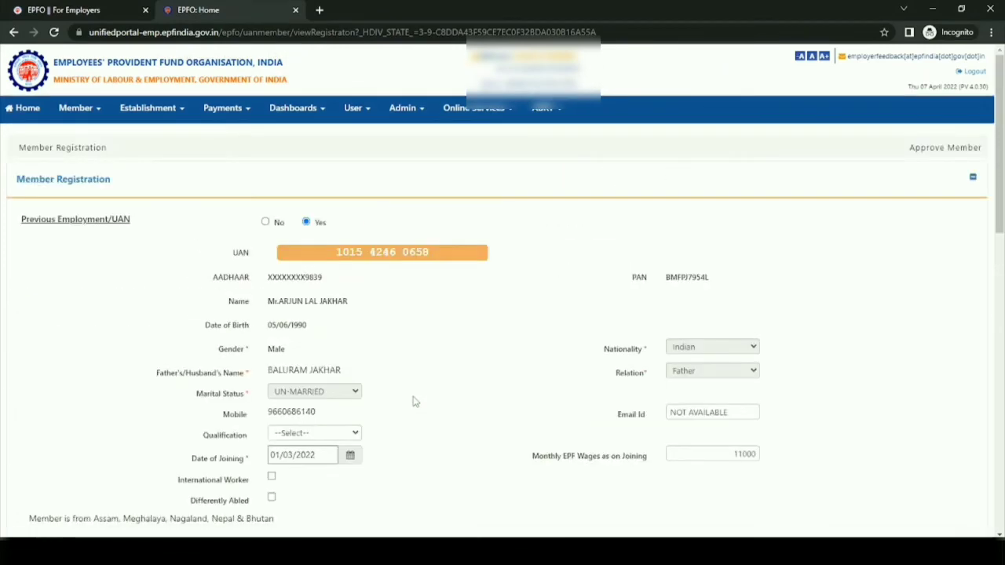
pyautogui.scroll(-3, 415, 401)
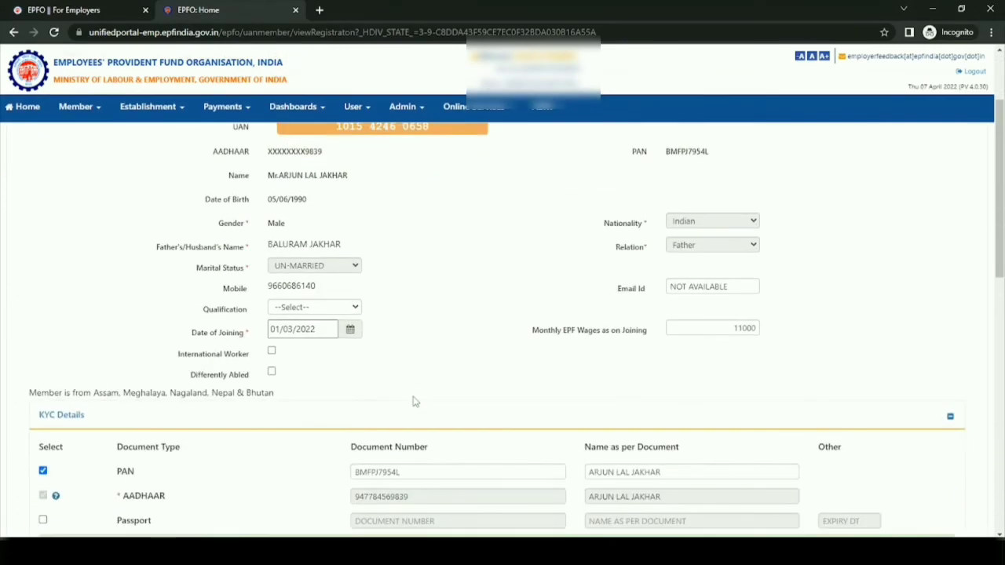
pyautogui.scroll(-5, 415, 401)
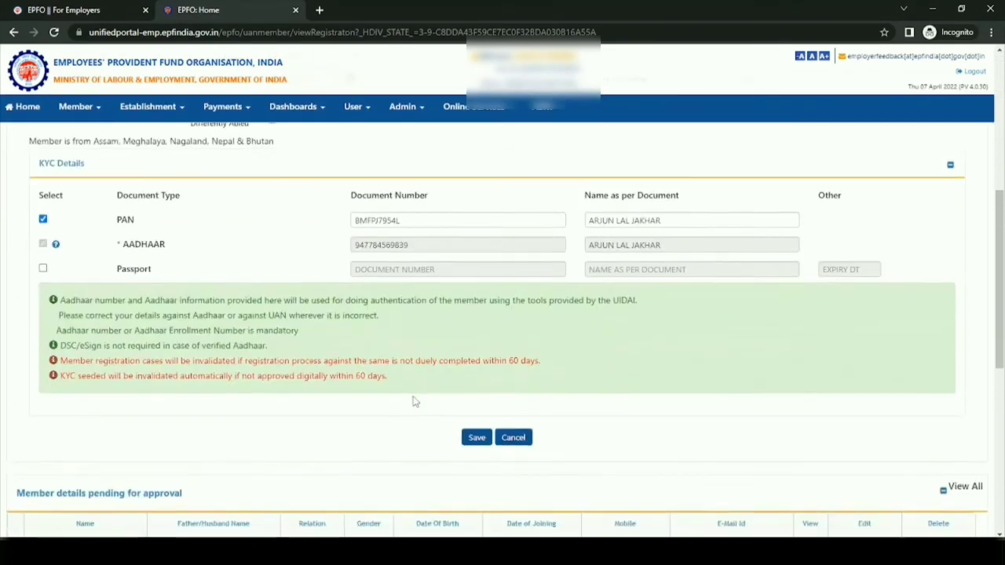
pyautogui.click(475, 438)
pyautogui.click(563, 105)
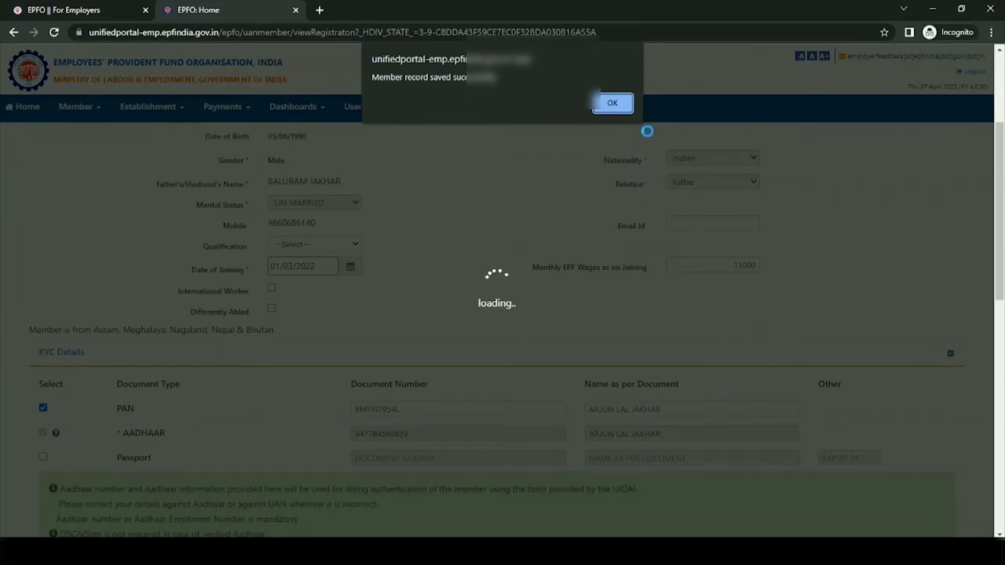
pyautogui.click(616, 106)
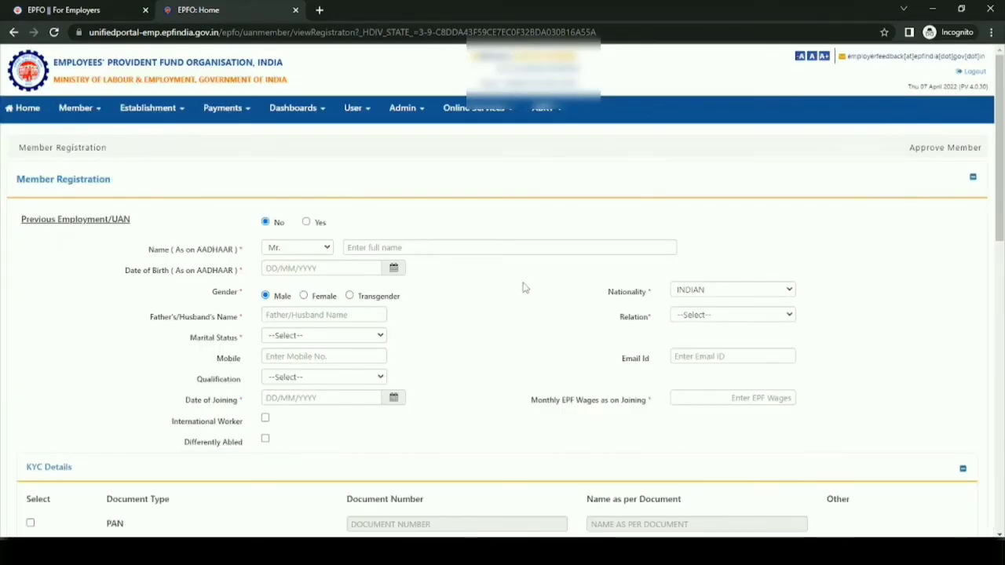
# - Check the member details pending for approval and open the member approvals page
pyautogui.scroll(-8, 518, 282)
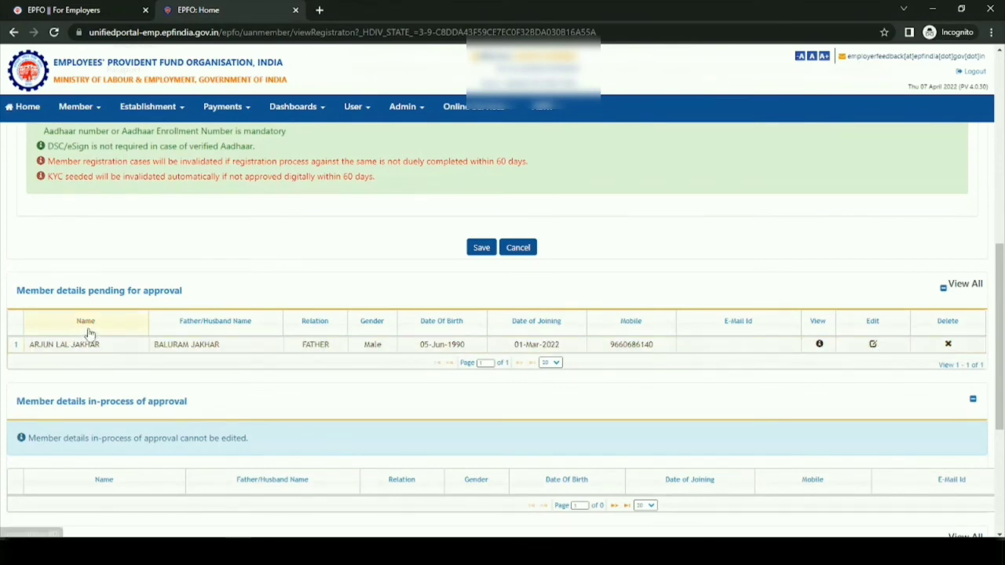
pyautogui.scroll(3, 195, 350)
pyautogui.scroll(3, 197, 347)
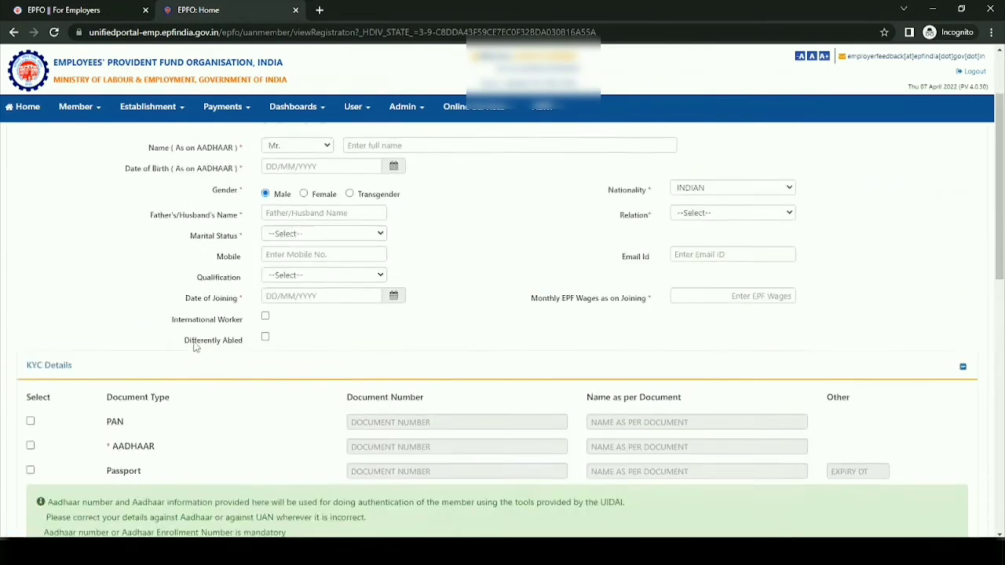
pyautogui.click(98, 112)
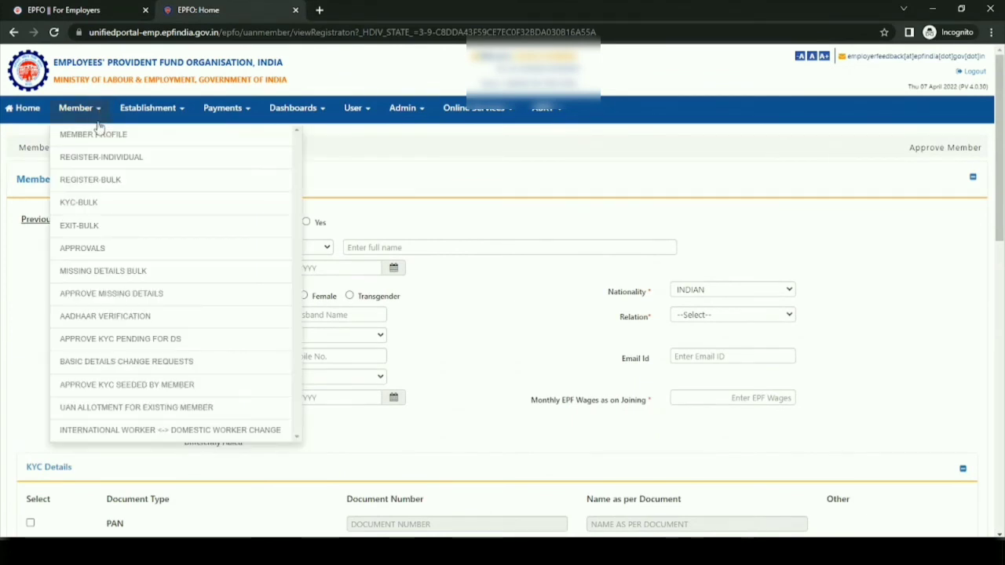
pyautogui.click(92, 253)
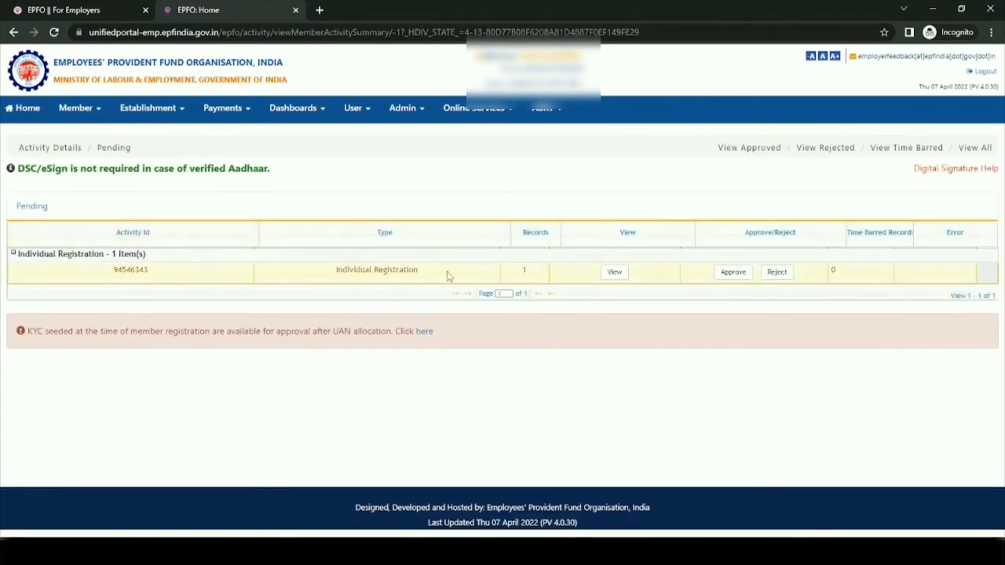
# - Review the details document of the pending individual registration at full window size, close it and approve the registration
pyautogui.click(616, 273)
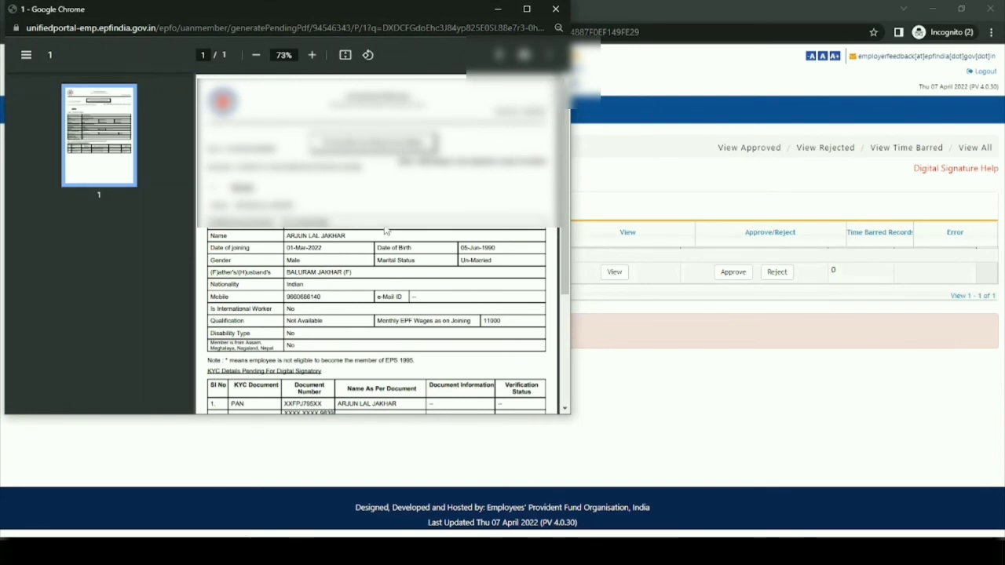
pyautogui.click(527, 8)
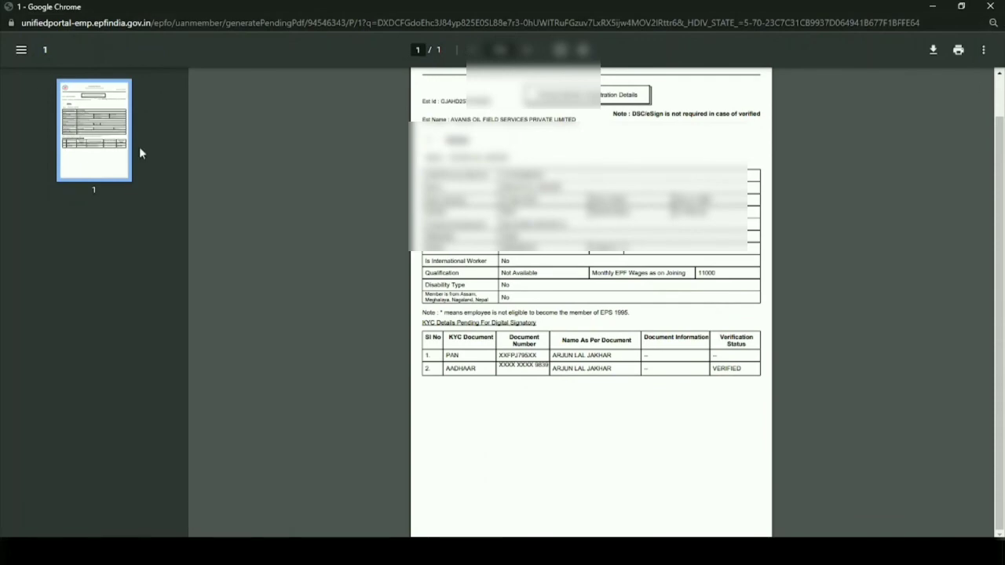
pyautogui.scroll(2, 591, 303)
pyautogui.click(990, 6)
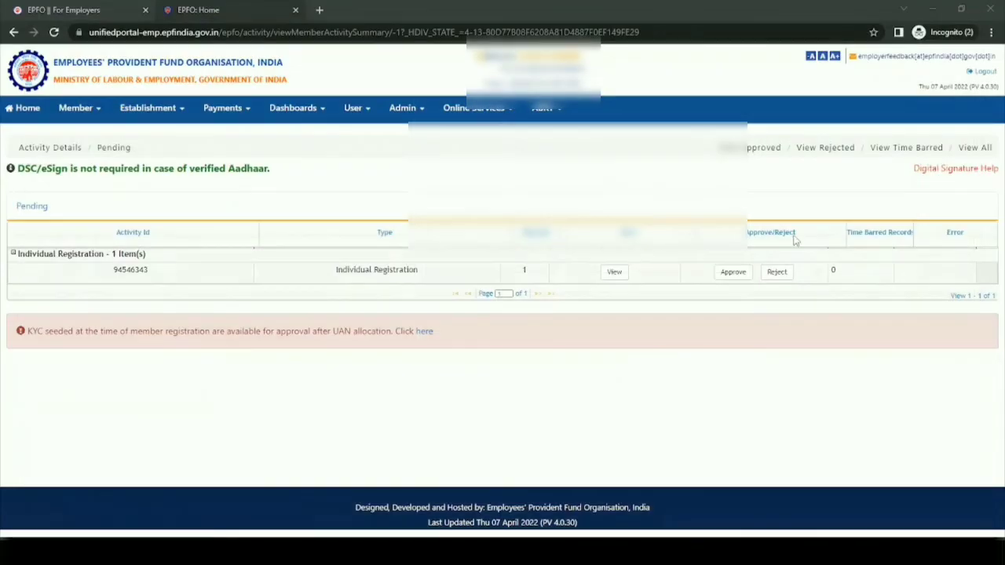
pyautogui.click(733, 272)
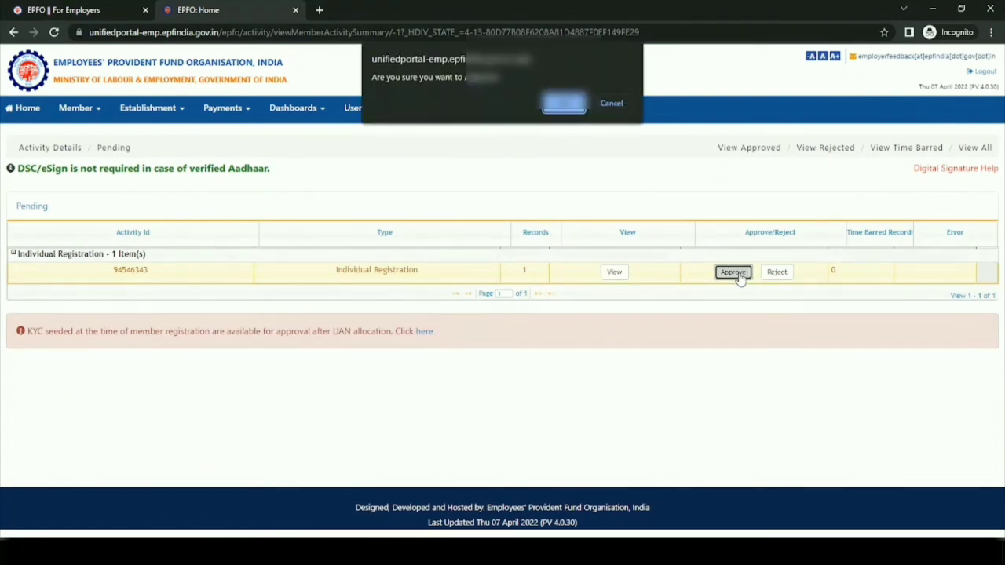
pyautogui.click(562, 103)
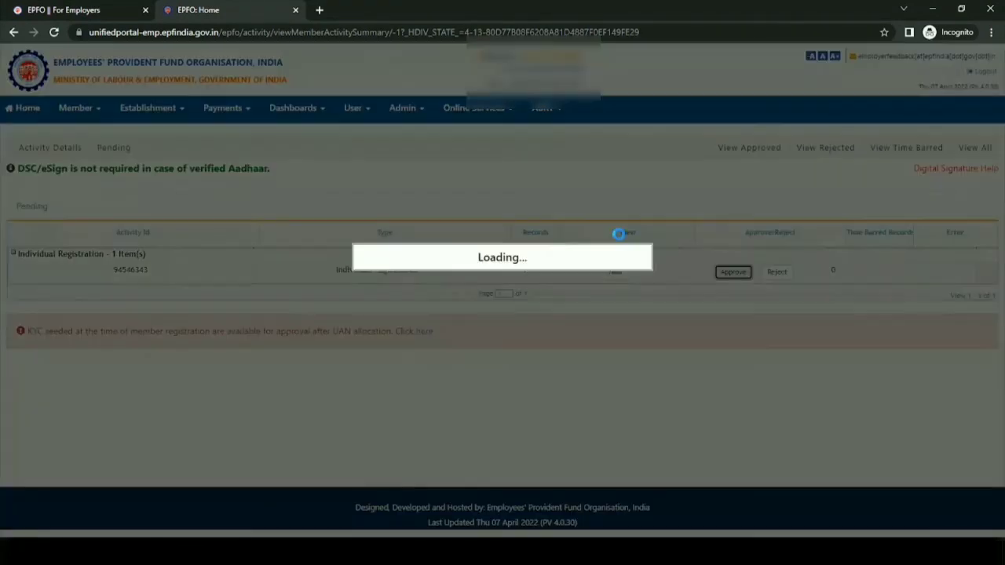